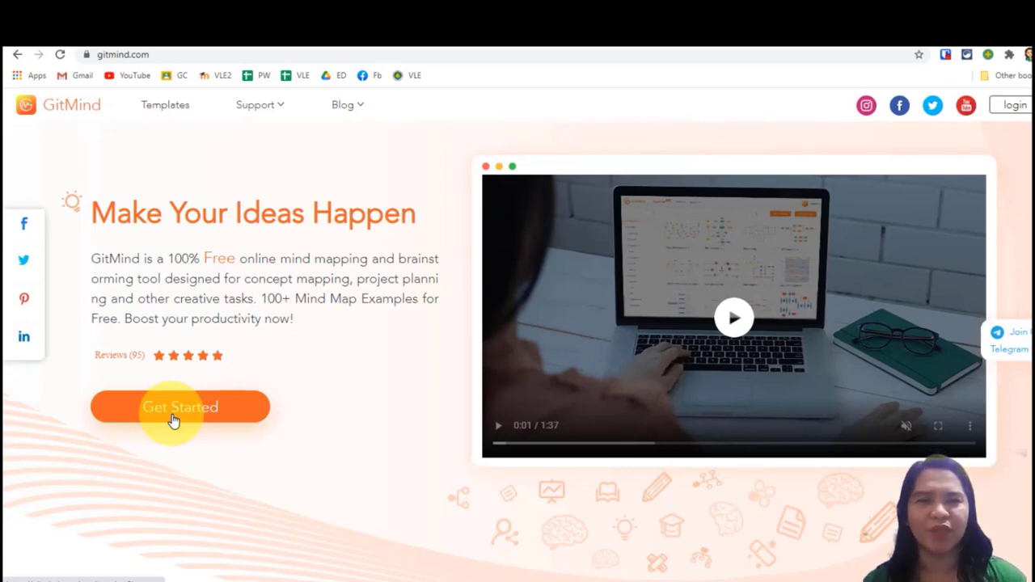
# Browse the GitMind homepage and switch between the Mindmap and Org chart template examples.
pyautogui.scroll(-5, 207, 463)
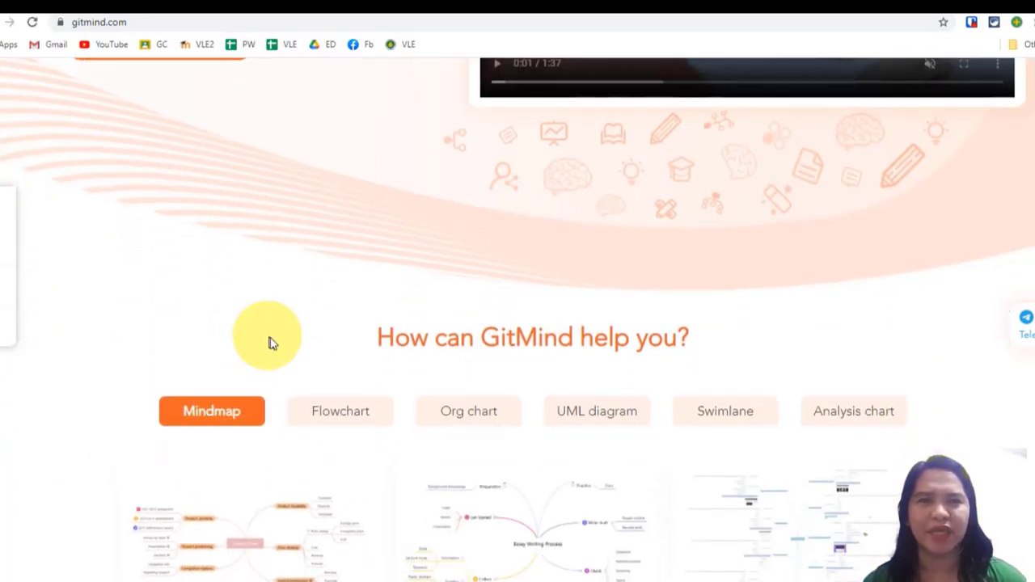
pyautogui.scroll(-1, 275, 339)
pyautogui.click(469, 340)
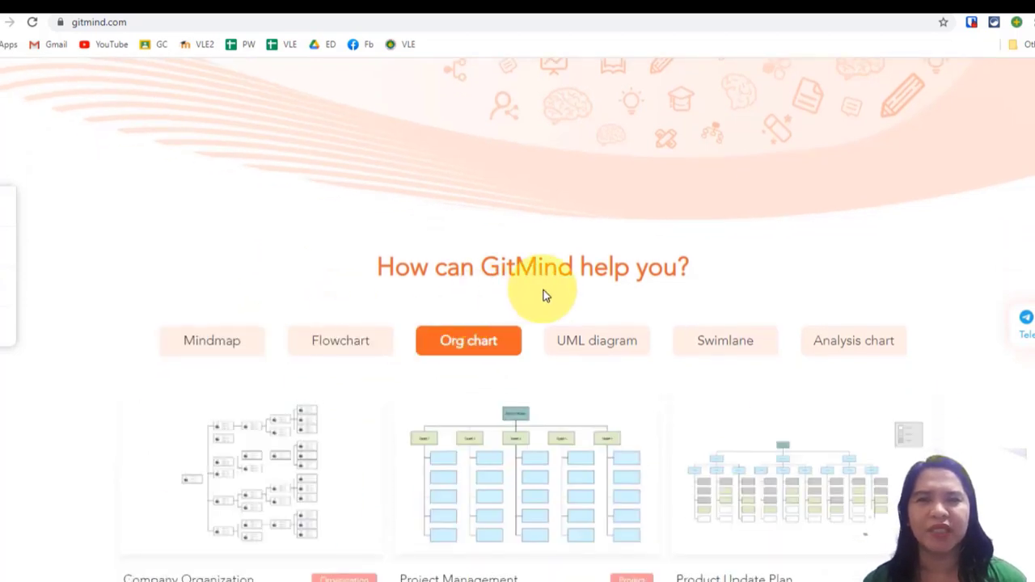
pyautogui.click(233, 332)
pyautogui.scroll(1, 207, 461)
pyautogui.scroll(-1, 221, 425)
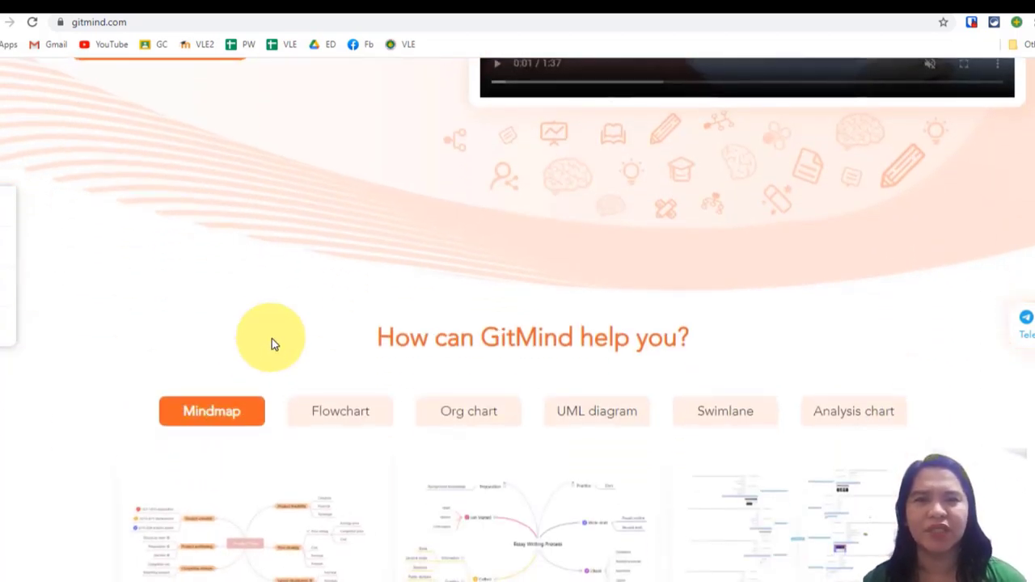
pyautogui.scroll(-1, 275, 338)
pyautogui.click(456, 343)
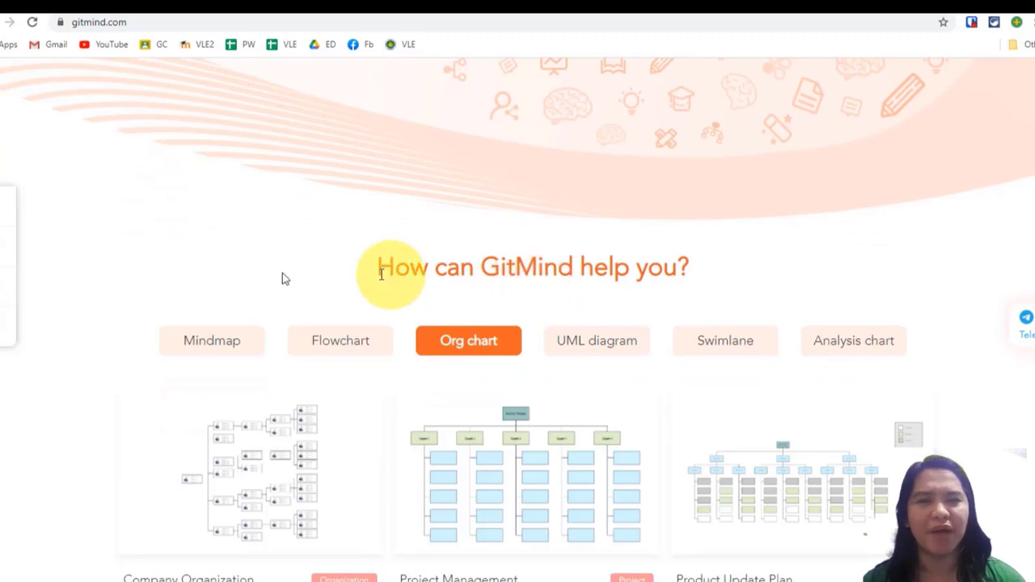
pyautogui.click(227, 348)
pyautogui.scroll(-2, 258, 359)
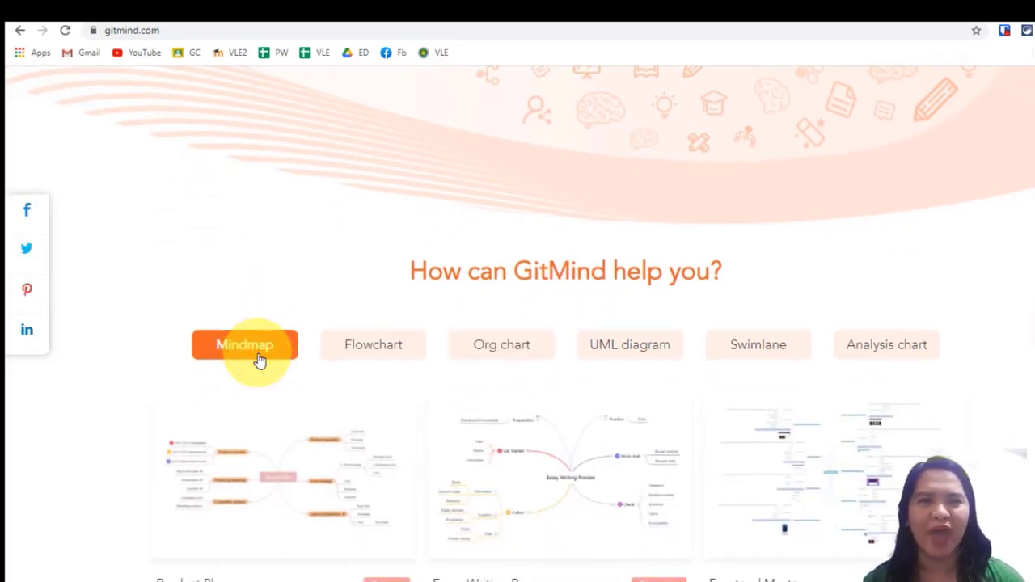
# Browse the Flowchart, Org chart, UML diagram, Swimlane, Analysis chart and Mindmap template examples.
pyautogui.click(367, 215)
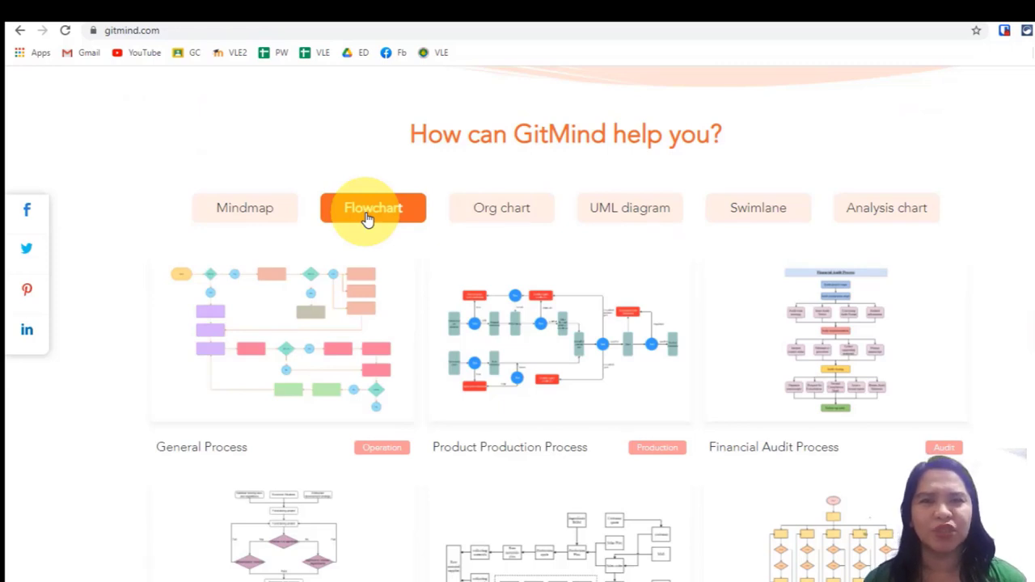
pyautogui.click(493, 216)
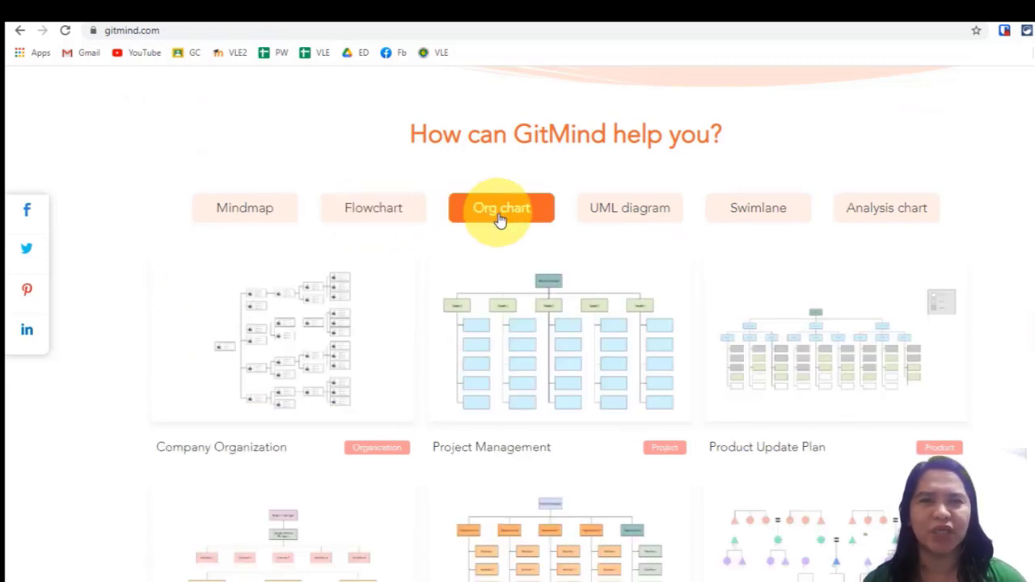
pyautogui.click(621, 212)
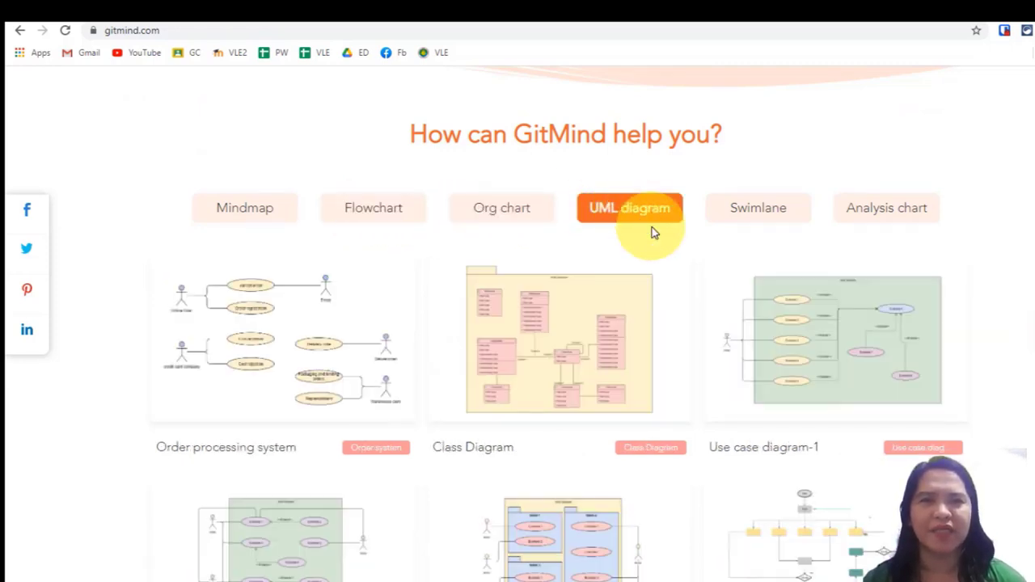
pyautogui.click(737, 217)
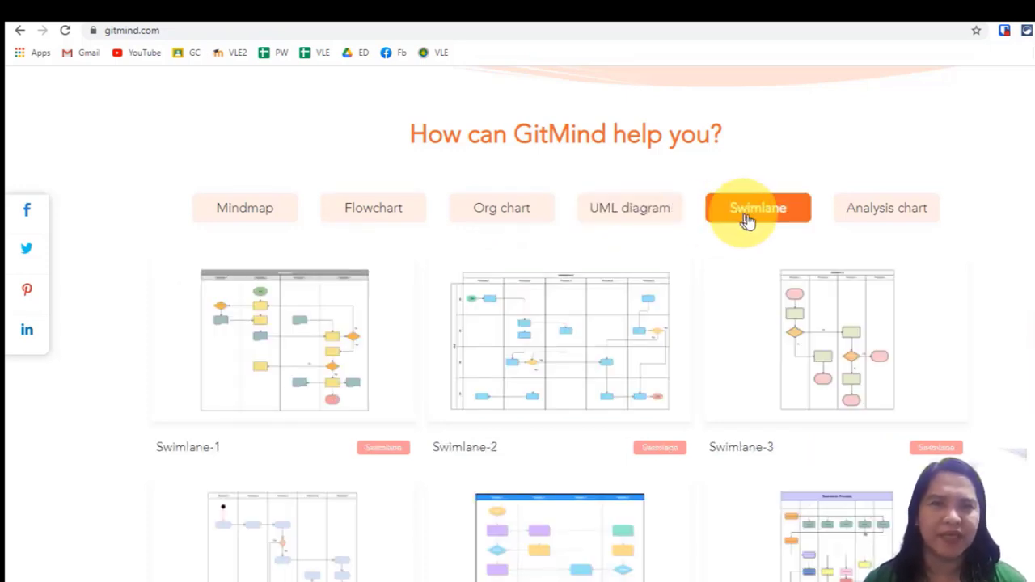
pyautogui.click(850, 226)
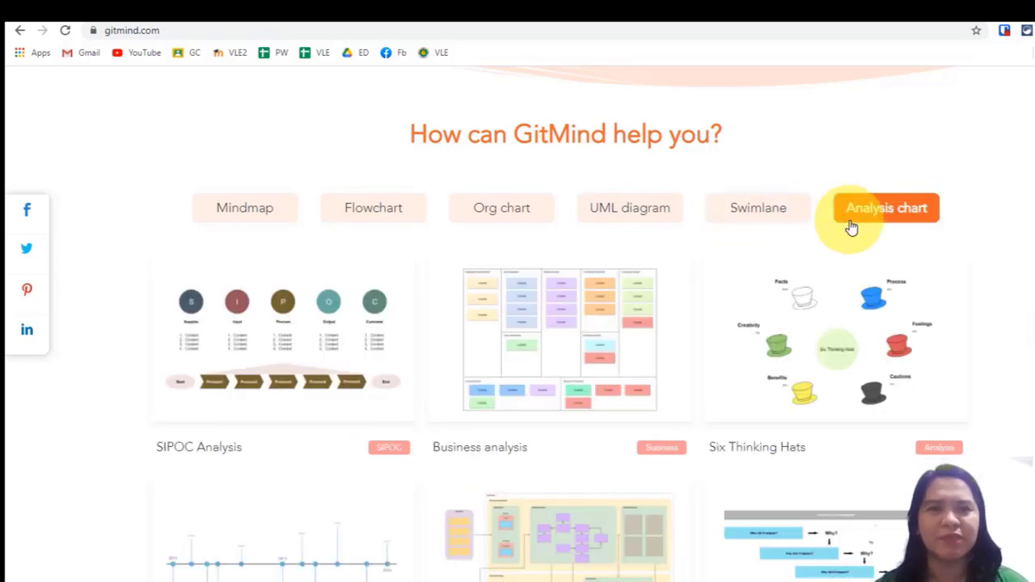
pyautogui.click(784, 220)
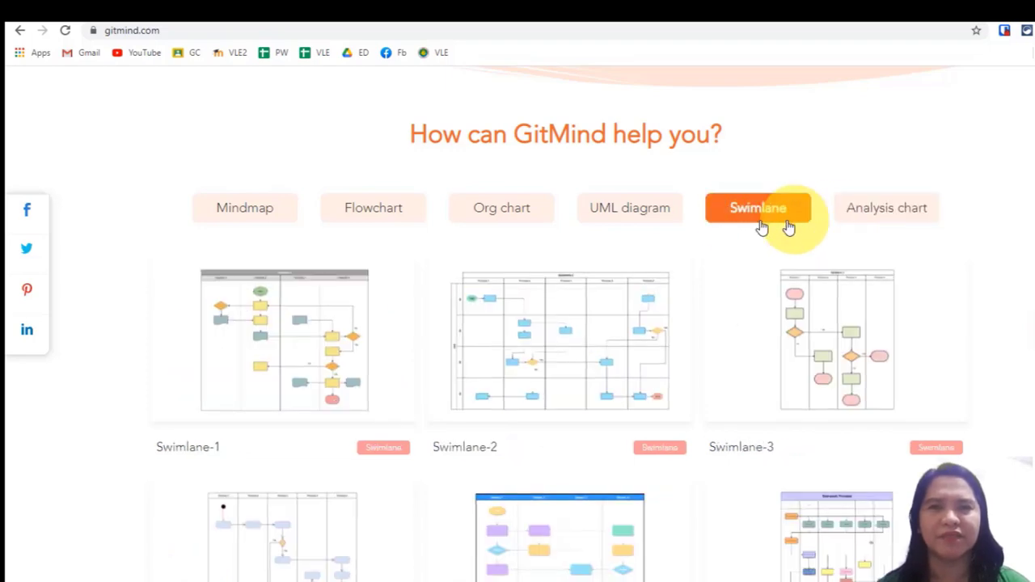
pyautogui.click(498, 212)
pyautogui.click(232, 219)
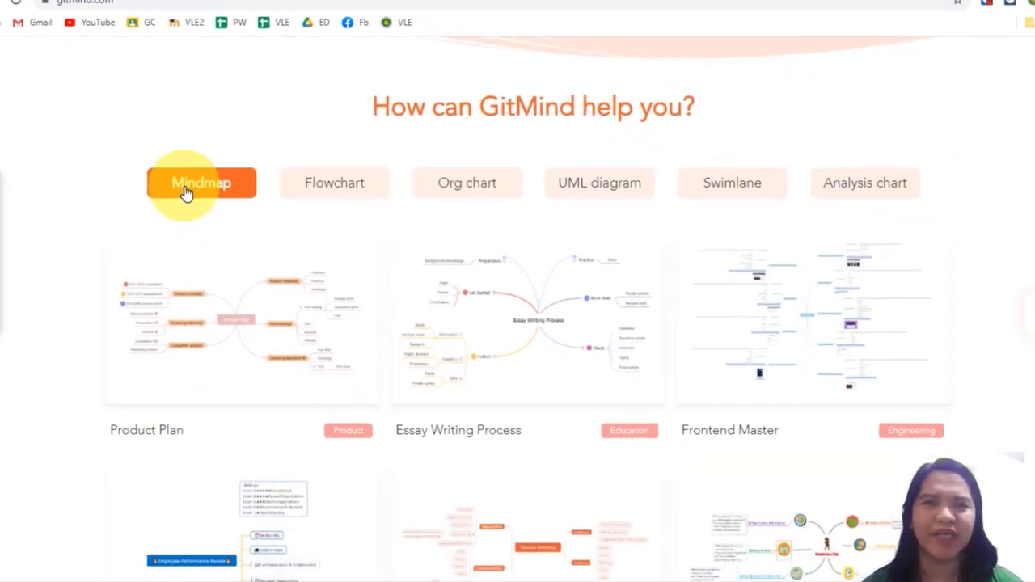
pyautogui.scroll(8, 186, 192)
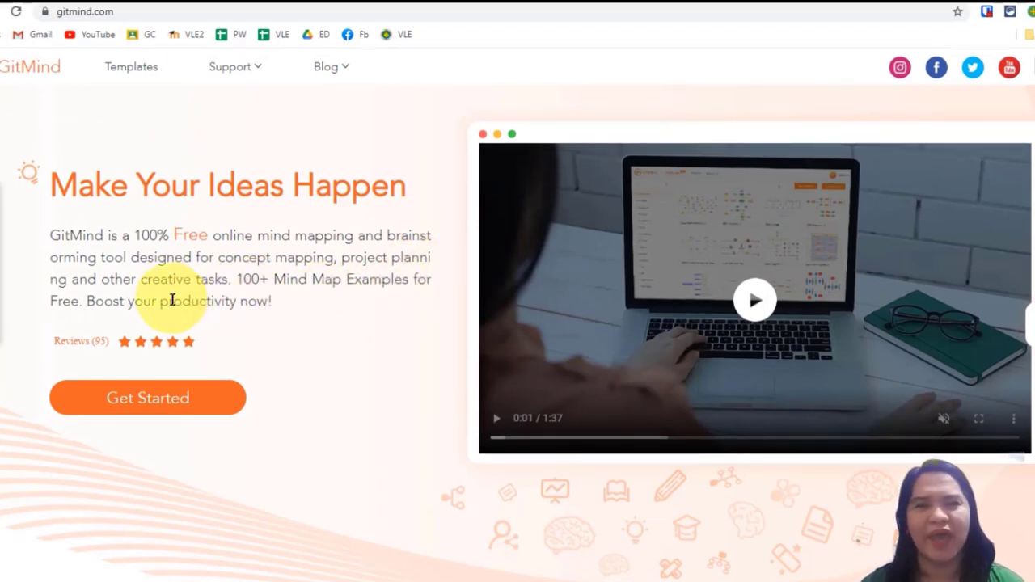
# Scroll through the homepage to read the GitMind Features section.
pyautogui.scroll(-4, 243, 353)
pyautogui.scroll(-10, 323, 335)
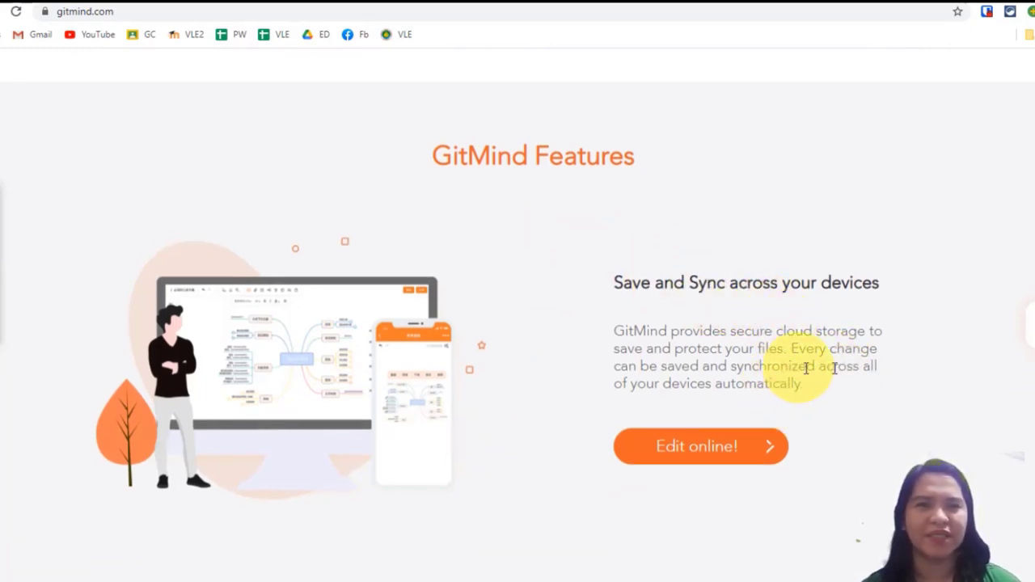
pyautogui.scroll(-1, 801, 356)
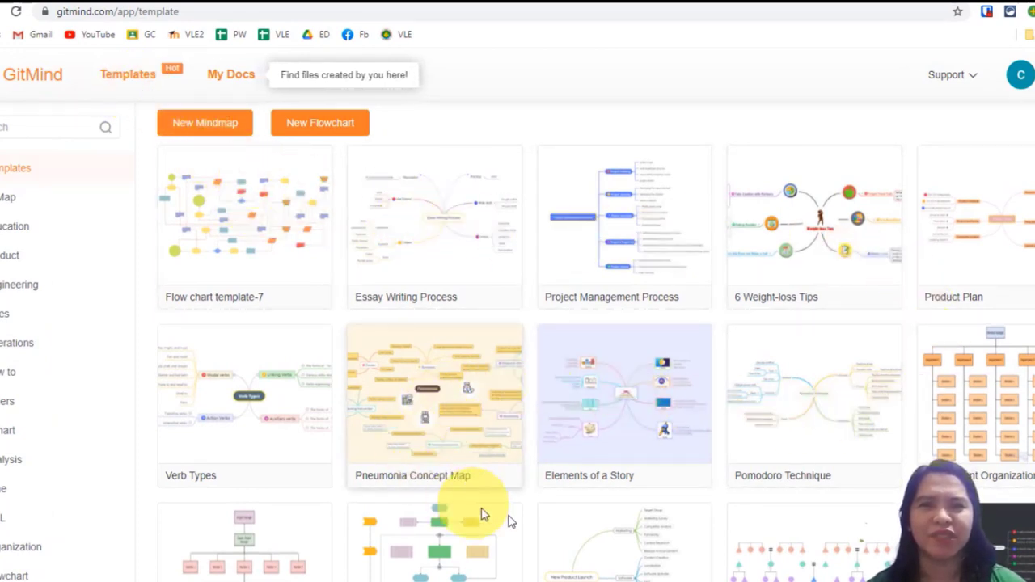
# Open My Docs and create a new blank mind map.
pyautogui.click(230, 75)
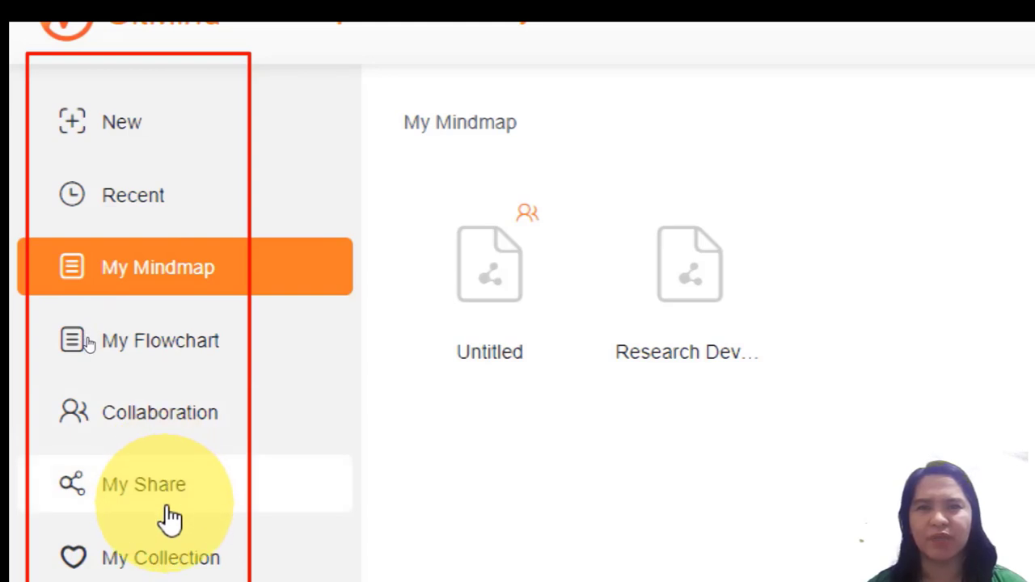
pyautogui.scroll(-1, 170, 518)
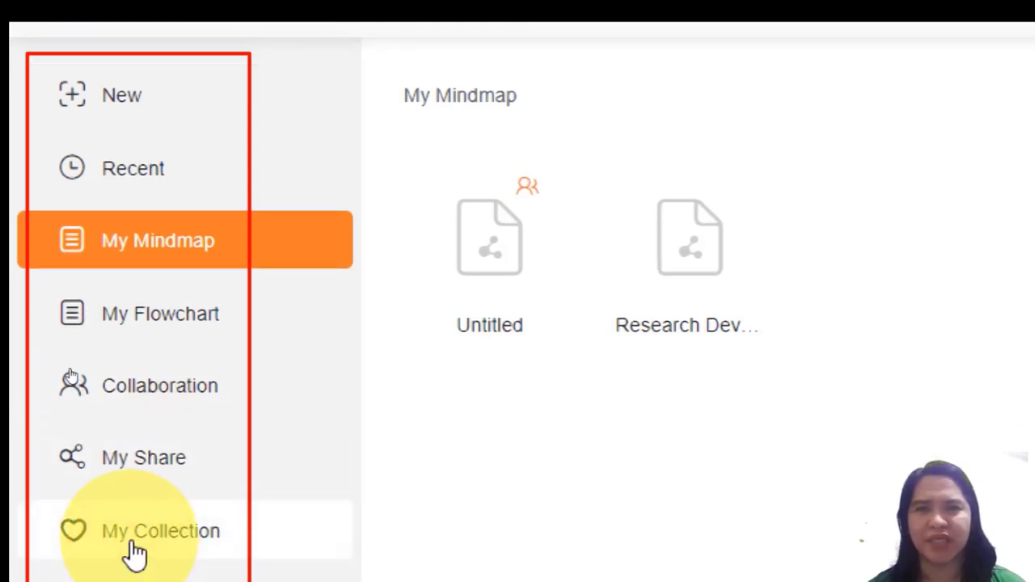
pyautogui.scroll(-1, 69, 408)
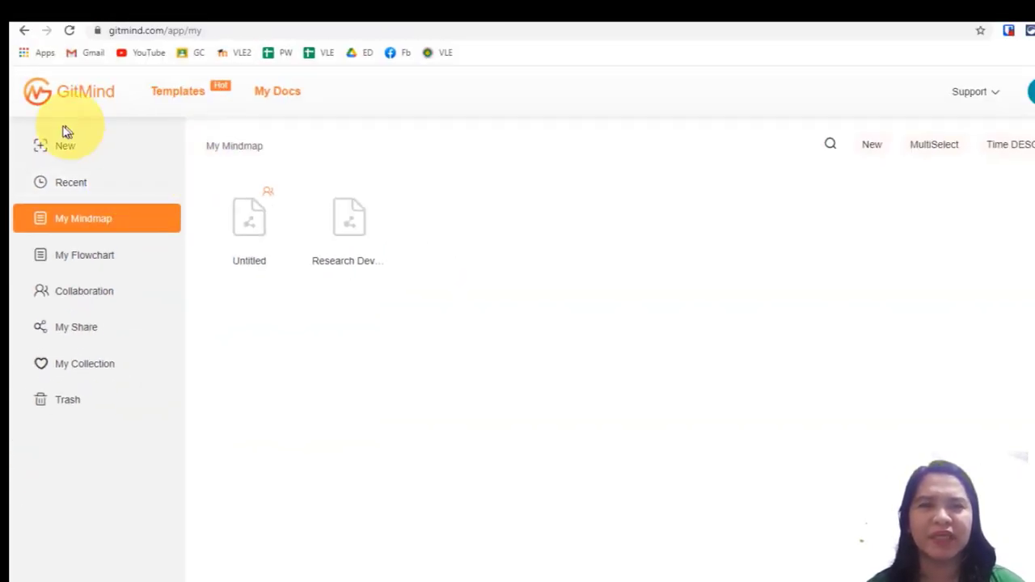
pyautogui.click(51, 152)
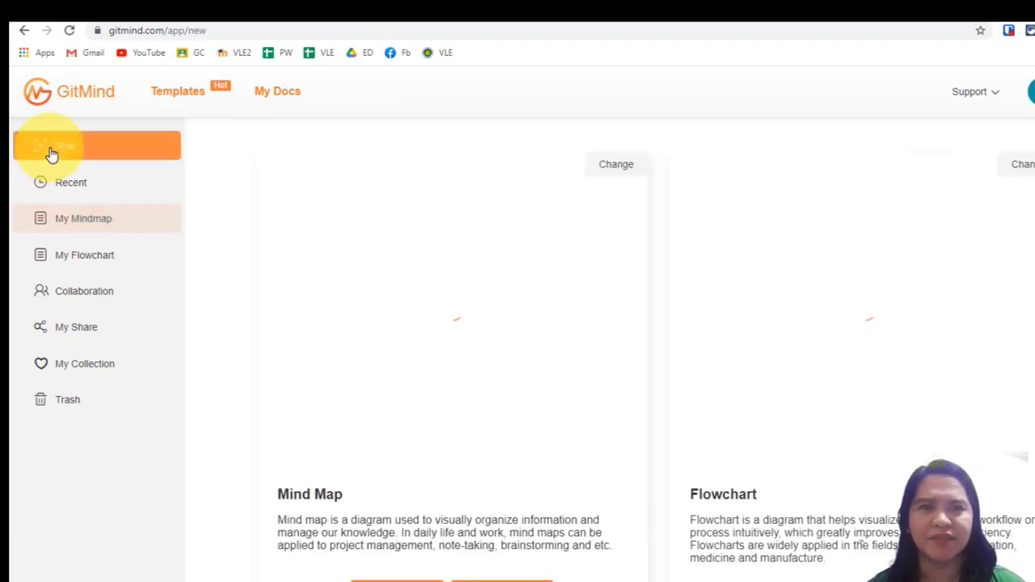
pyautogui.scroll(-1, 454, 461)
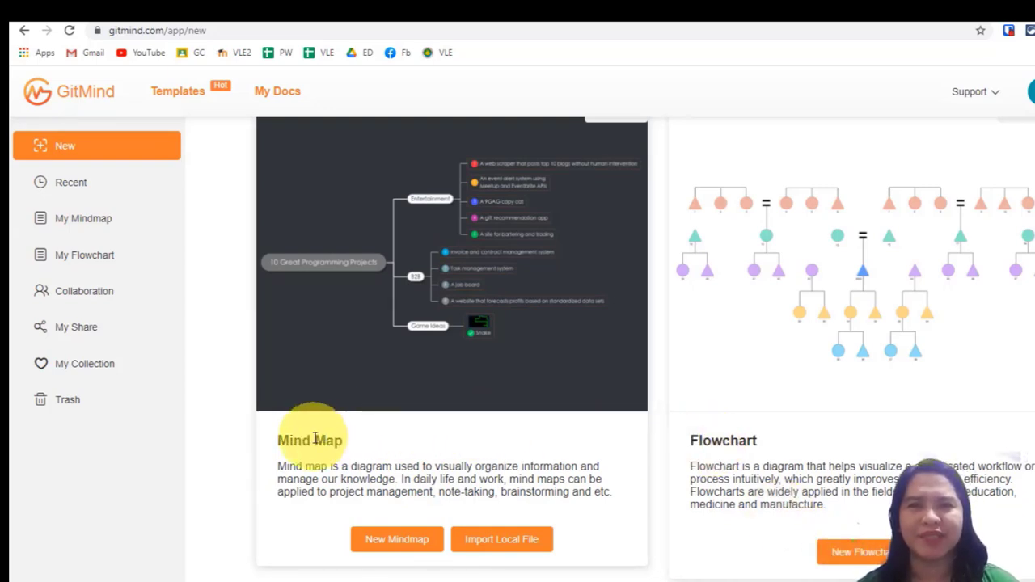
pyautogui.click(394, 541)
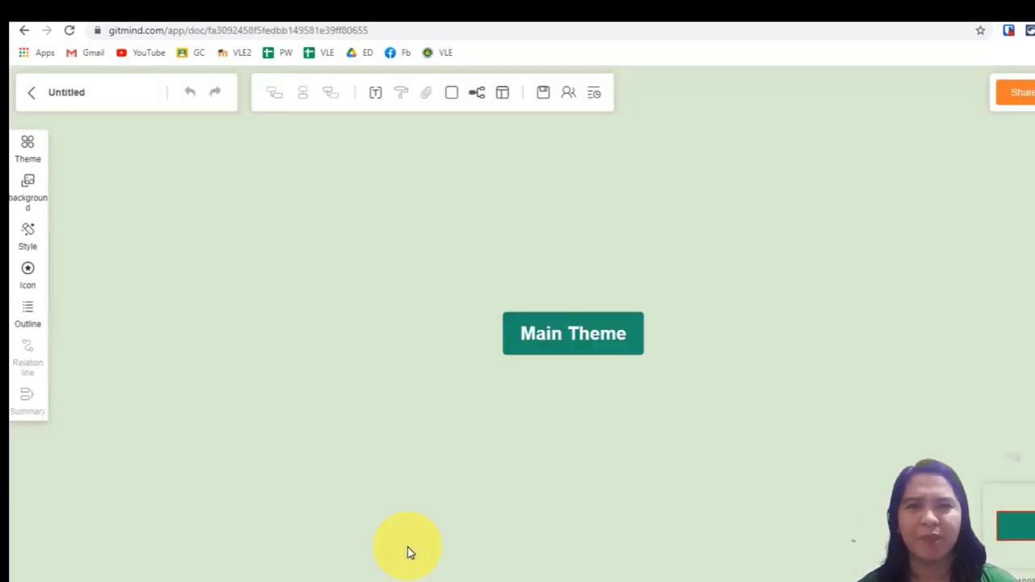
# Rename the document as Social Media.
pyautogui.click(534, 342)
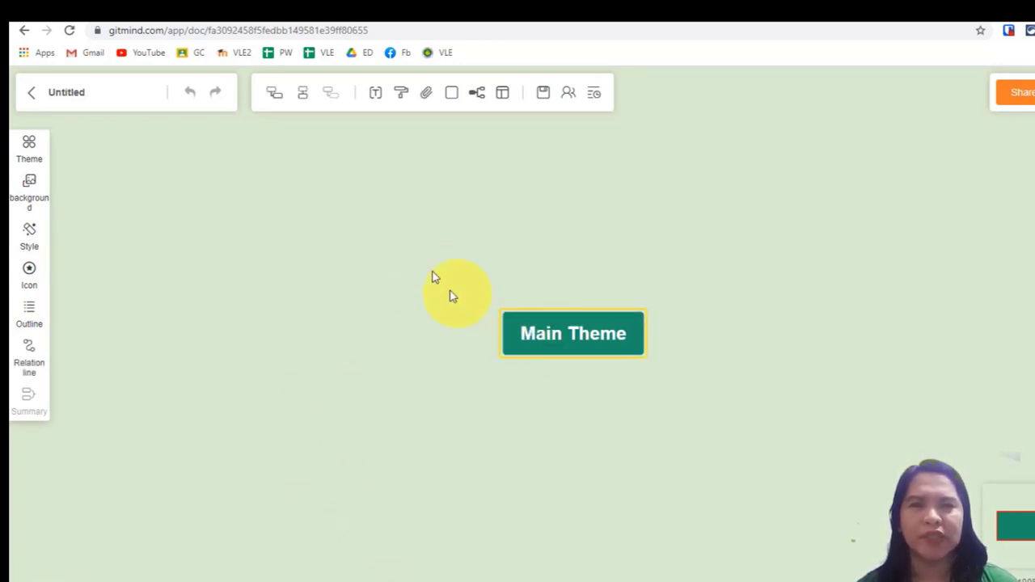
pyautogui.moveTo(87, 92); pyautogui.dragTo(50, 91)
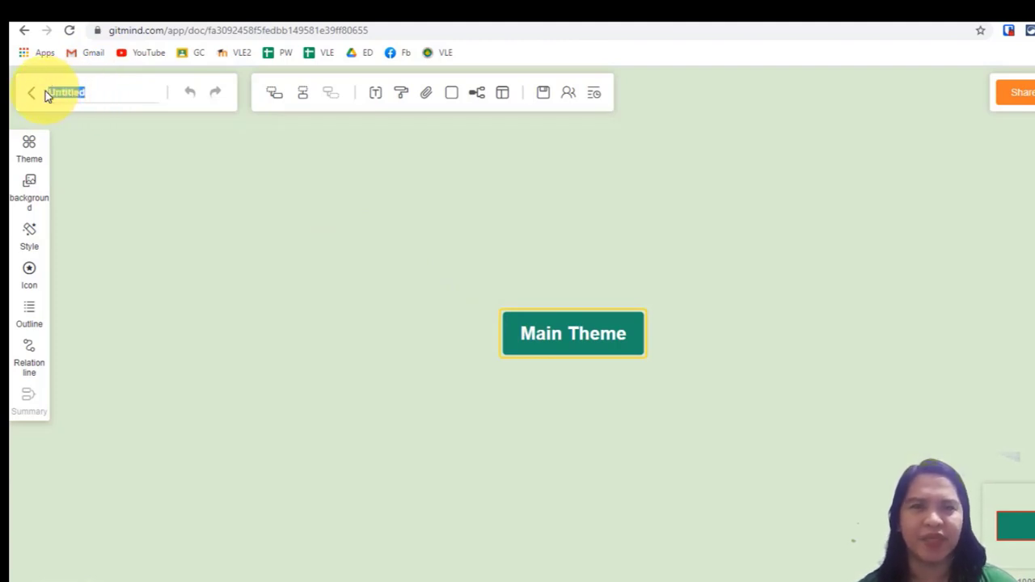
pyautogui.write('Social Medi')
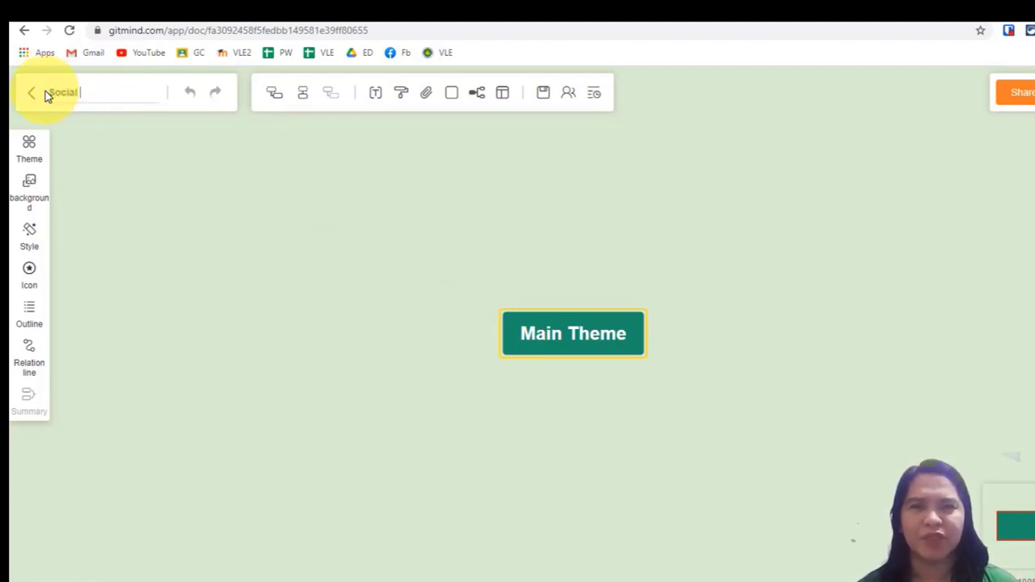
pyautogui.write('a')
# Rename the central Main Theme node to Social Media.
pyautogui.doubleClick(549, 337)
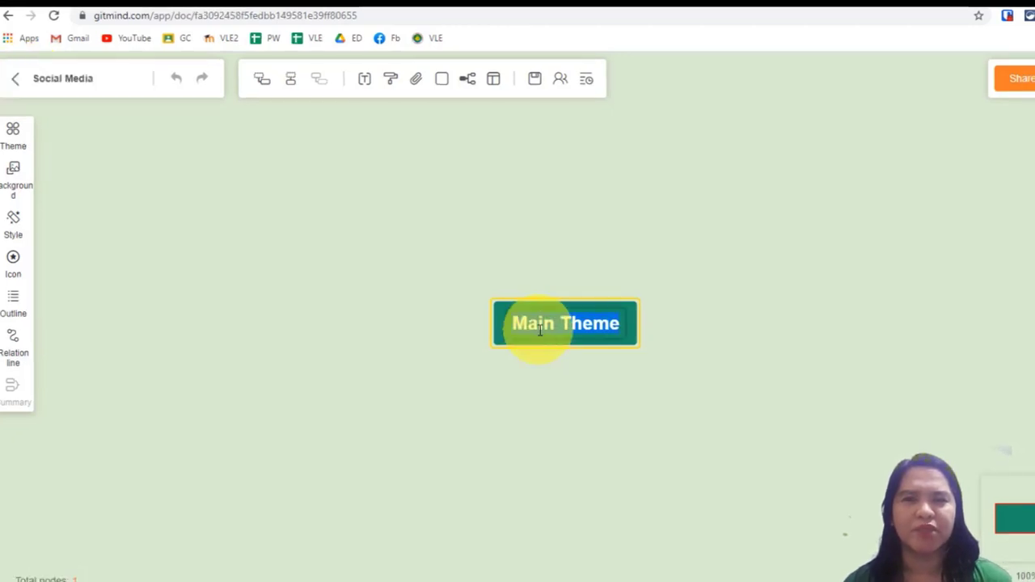
pyautogui.write('Social')
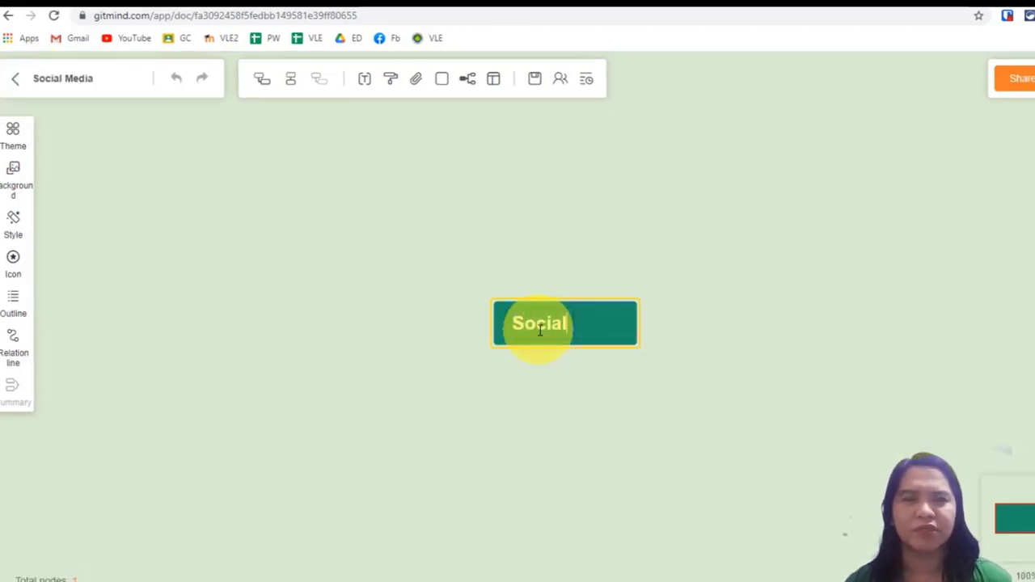
pyautogui.write(' Media')
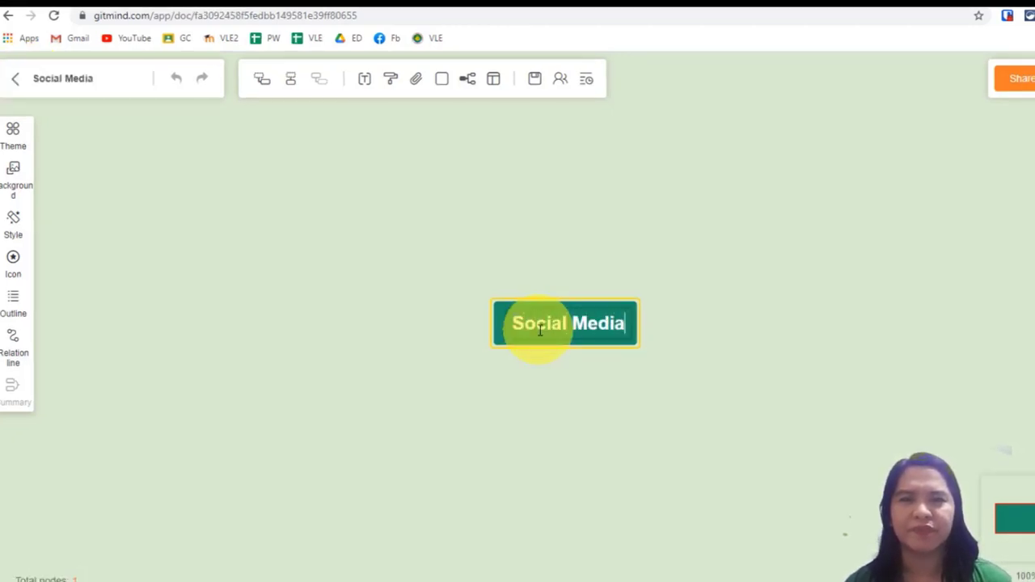
pyautogui.click(629, 414)
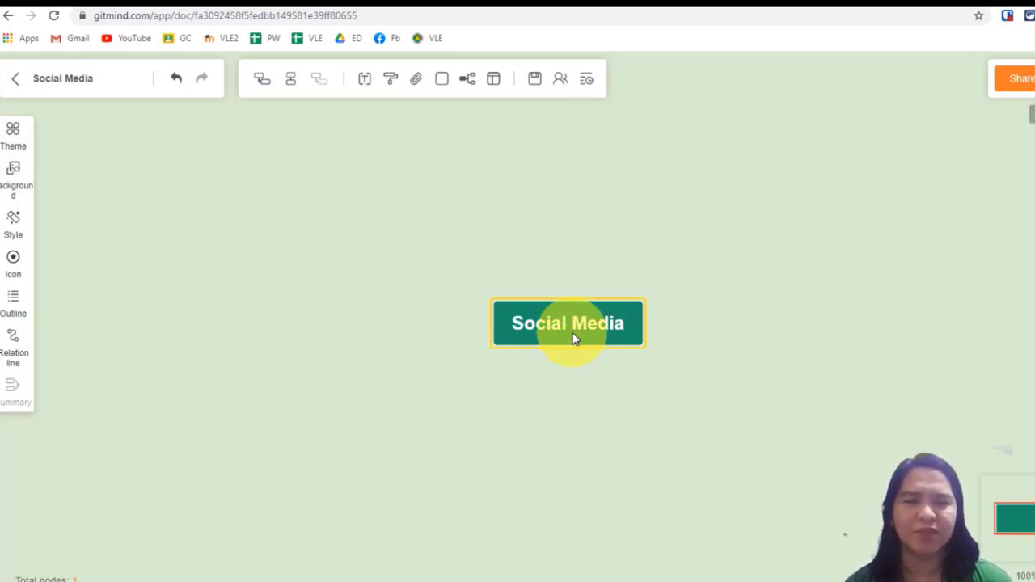
# Add two topic branches to the central Social Media node, one on each side.
pyautogui.press('Tab')
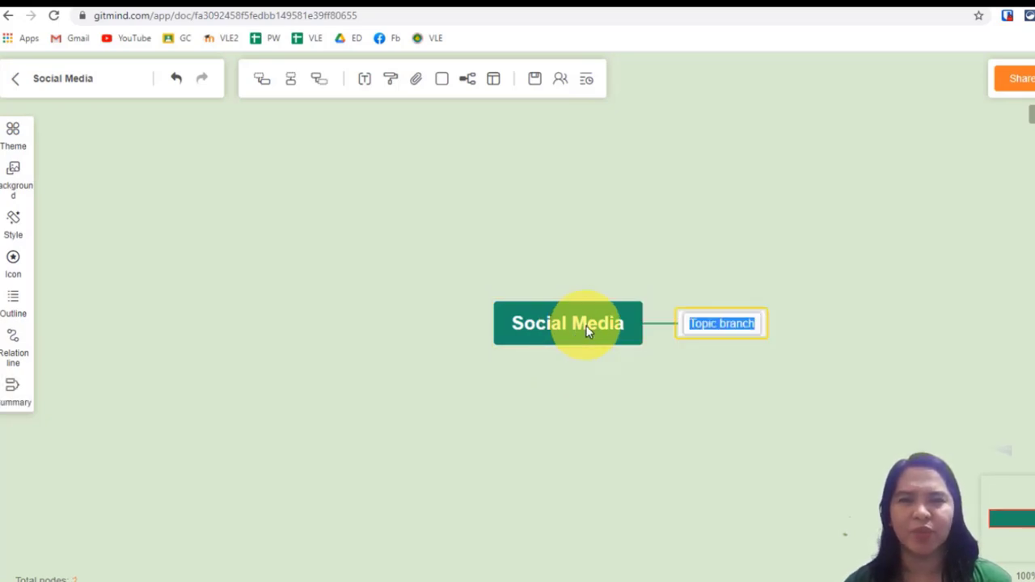
pyautogui.click(587, 331)
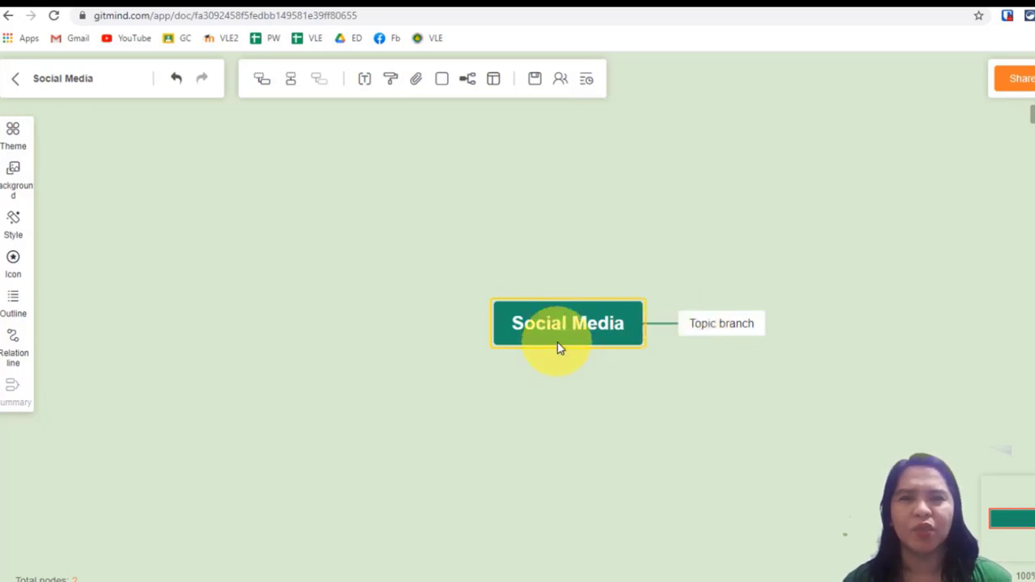
pyautogui.press('Tab')
pyautogui.click(555, 391)
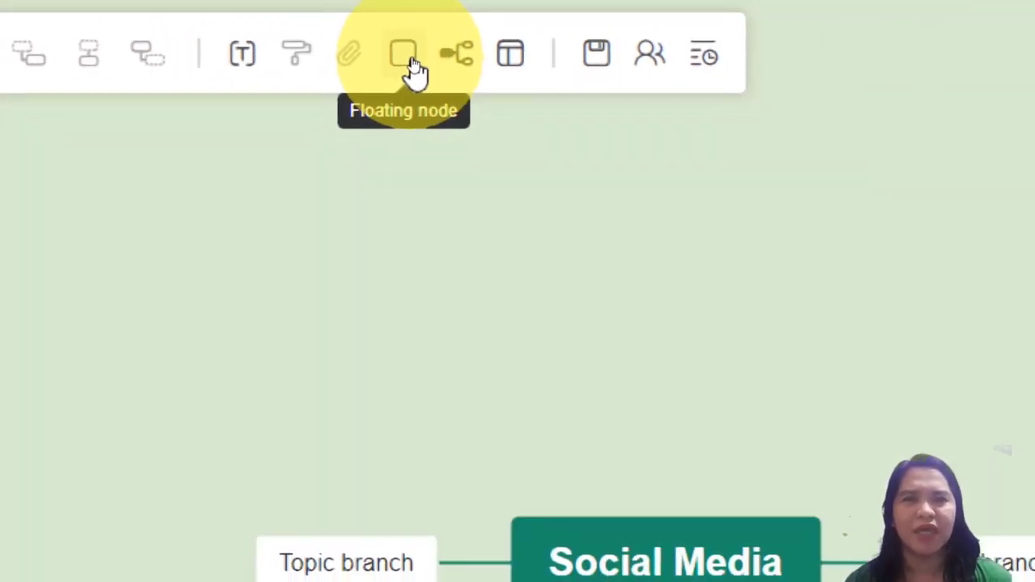
# Insert a floating node above the central node and label it Facebook.
pyautogui.click(606, 570)
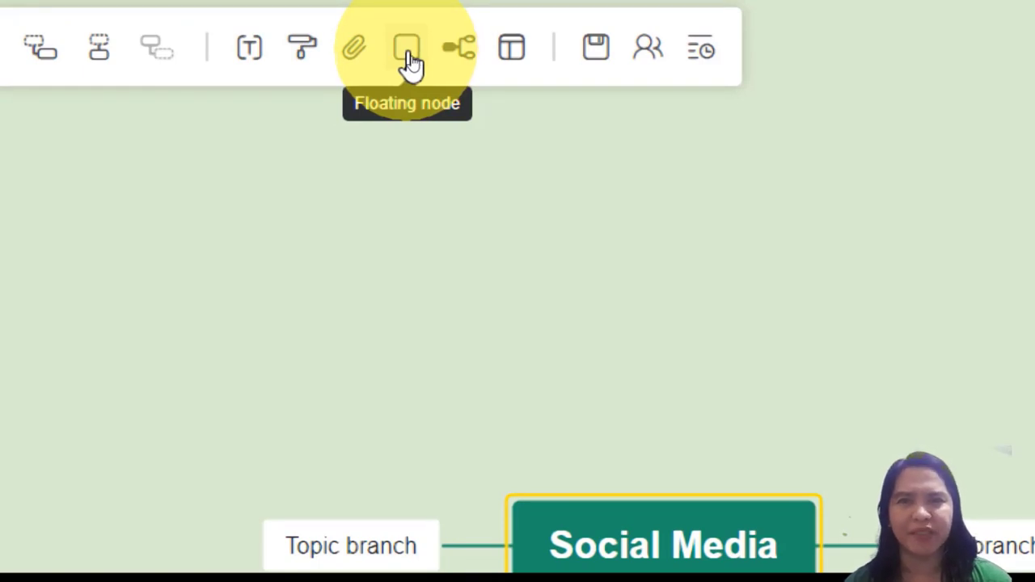
pyautogui.click(408, 57)
pyautogui.click(719, 418)
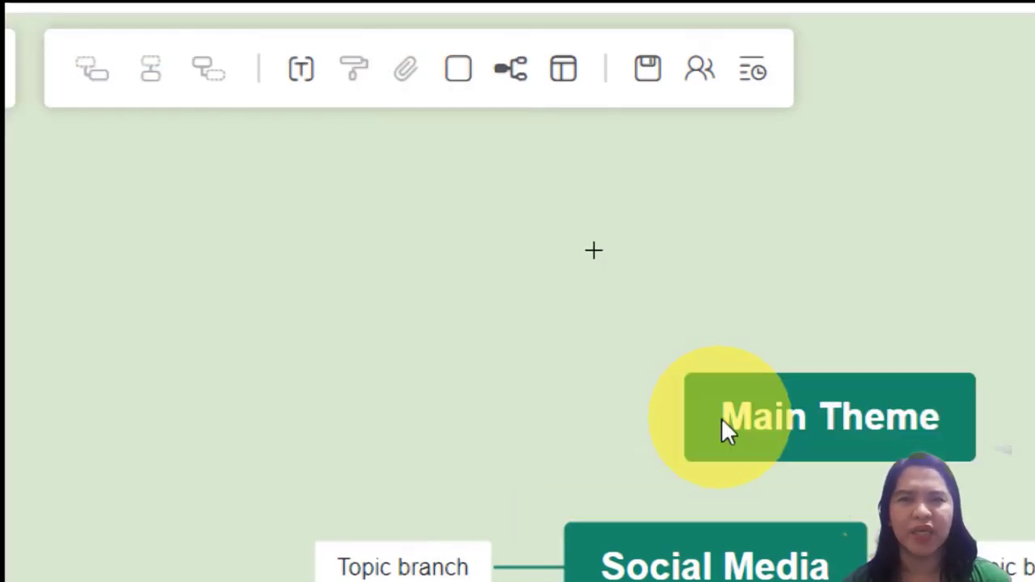
pyautogui.doubleClick(722, 418)
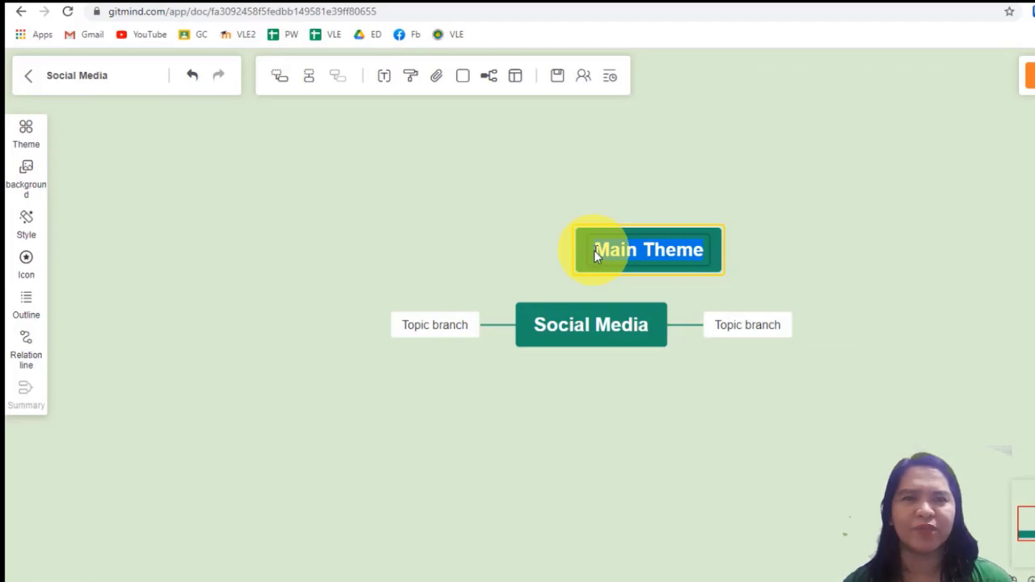
pyautogui.write('Facebook')
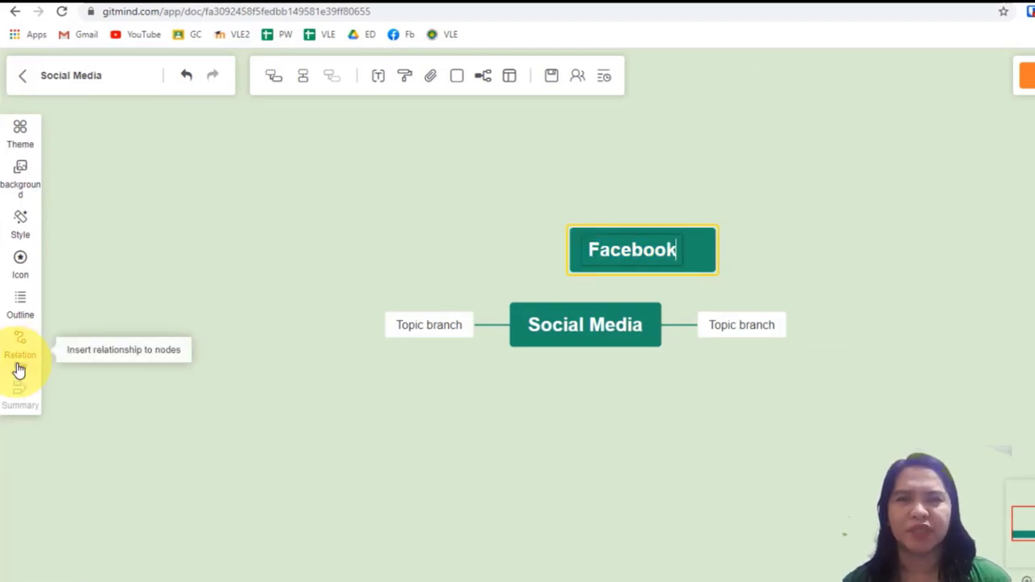
# Draw a relation line from the Facebook node to the central Social Media node.
pyautogui.click(19, 369)
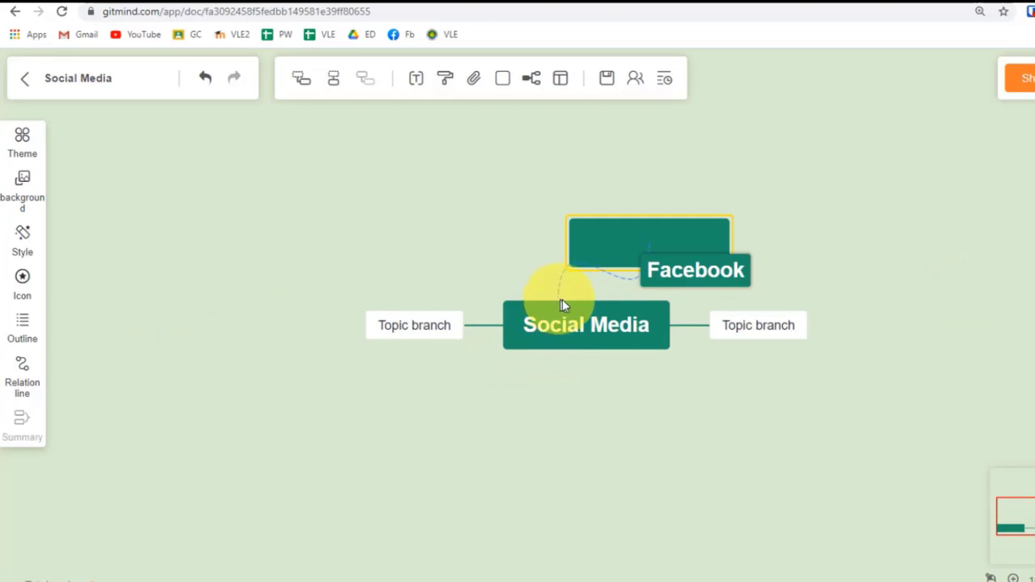
pyautogui.click(572, 316)
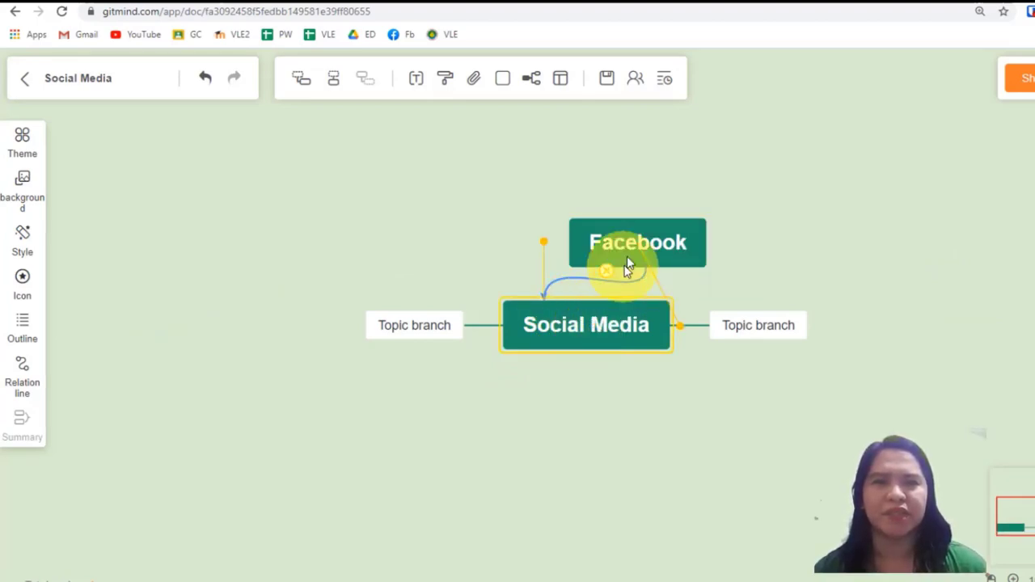
# Reposition the Facebook node to the upper left and move both topic branches lower.
pyautogui.moveTo(629, 240); pyautogui.dragTo(329, 212)
pyautogui.moveTo(400, 336); pyautogui.dragTo(332, 462)
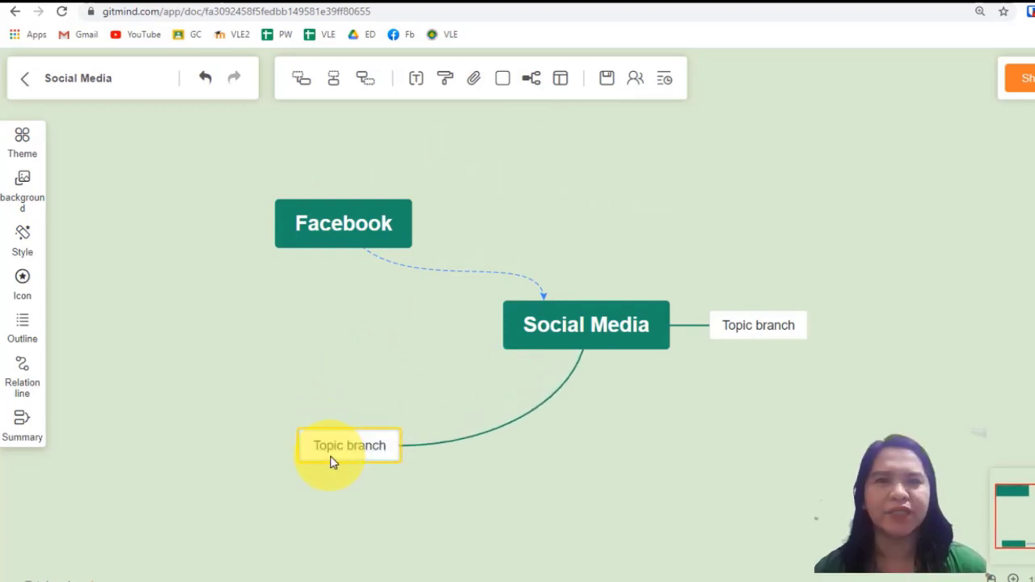
pyautogui.moveTo(768, 353); pyautogui.dragTo(774, 386)
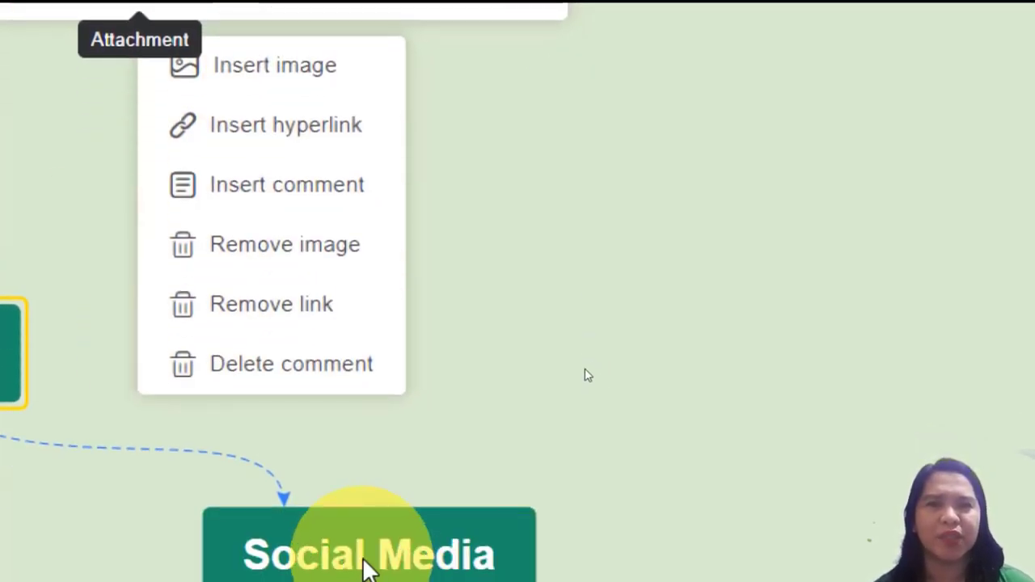
# Insert the Tweety image from the device into the central Social Media node.
pyautogui.click(367, 533)
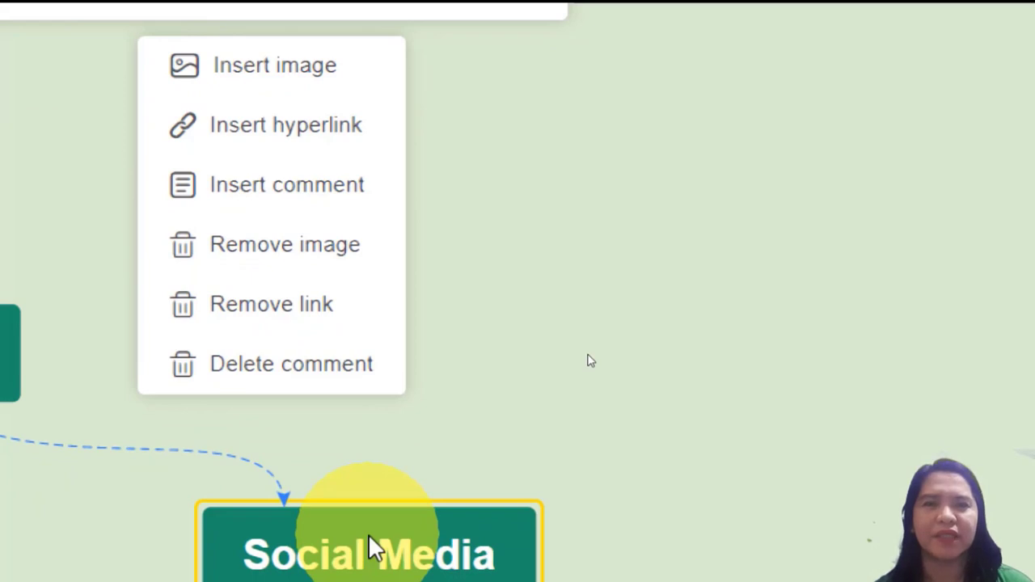
pyautogui.click(275, 68)
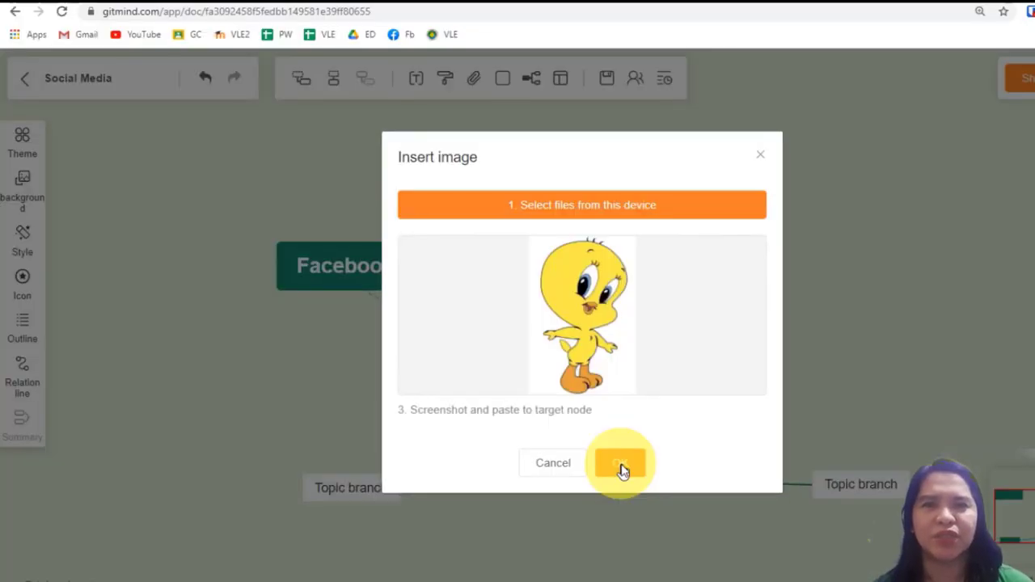
pyautogui.click(621, 464)
pyautogui.moveTo(635, 344); pyautogui.dragTo(579, 242)
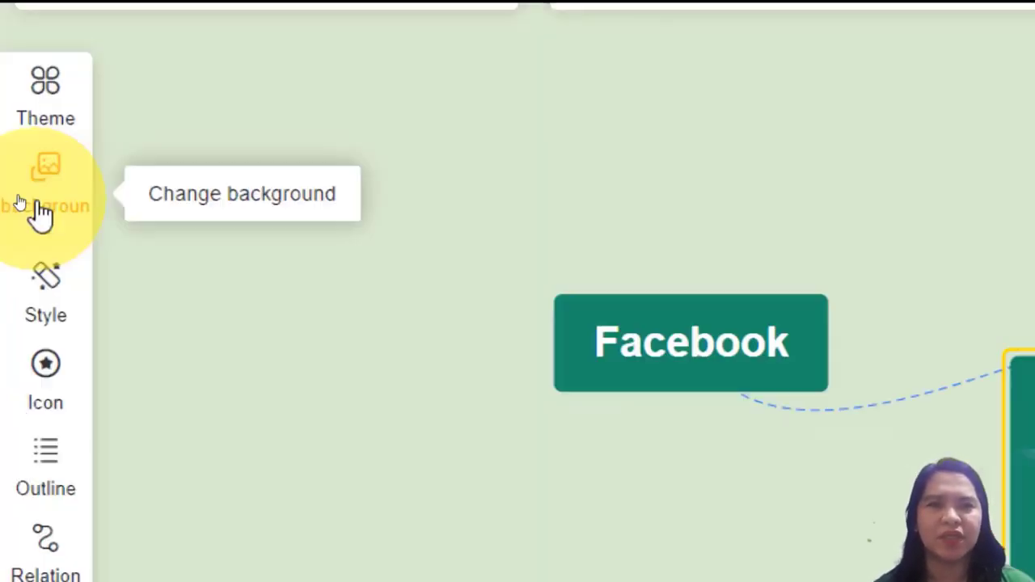
# Change the canvas background to a light purple solid colour.
pyautogui.click(19, 197)
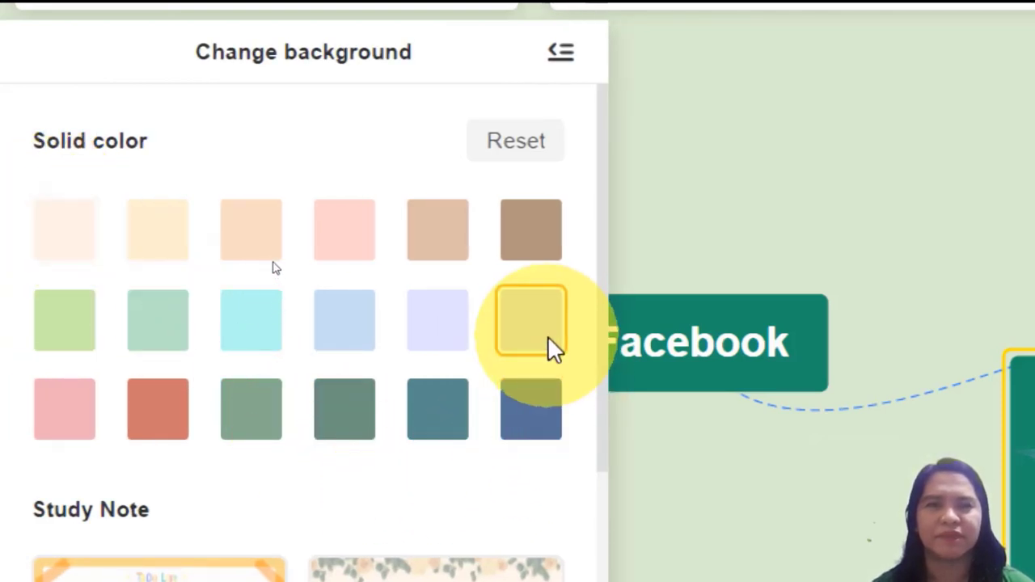
pyautogui.click(547, 334)
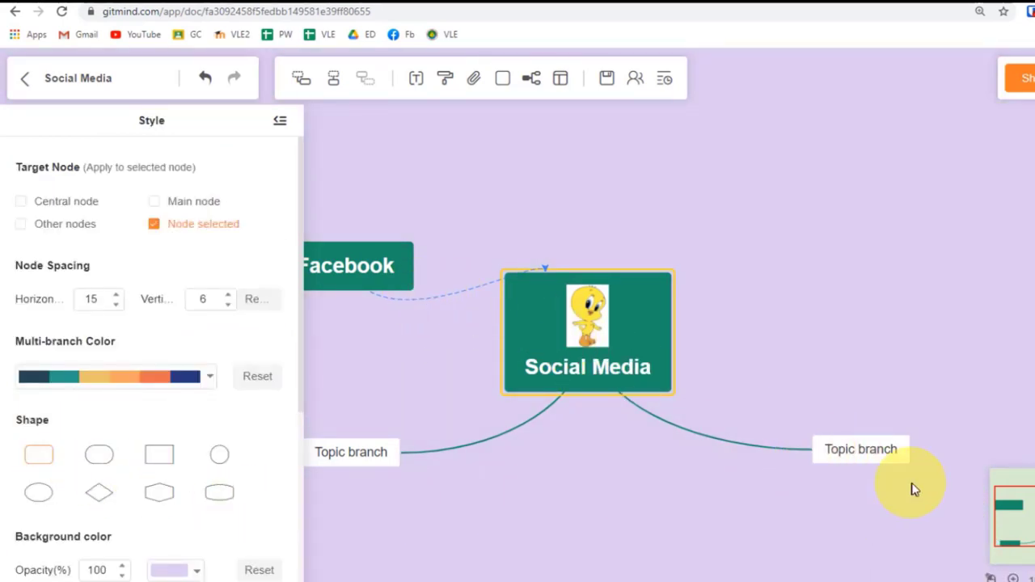
# Give the right topic branch a diamond shape and the central node a hexagon shape.
pyautogui.click(110, 503)
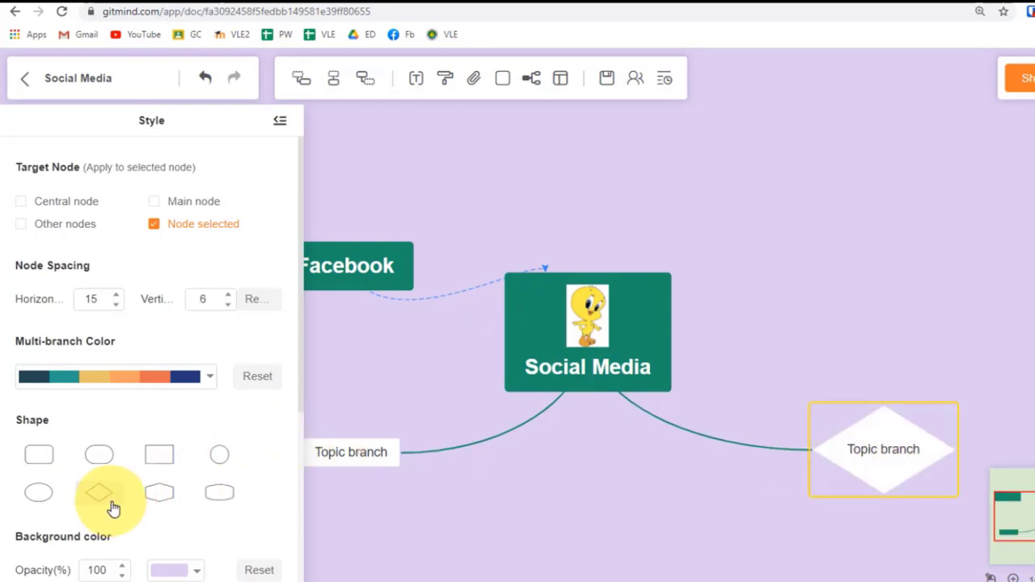
pyautogui.click(652, 339)
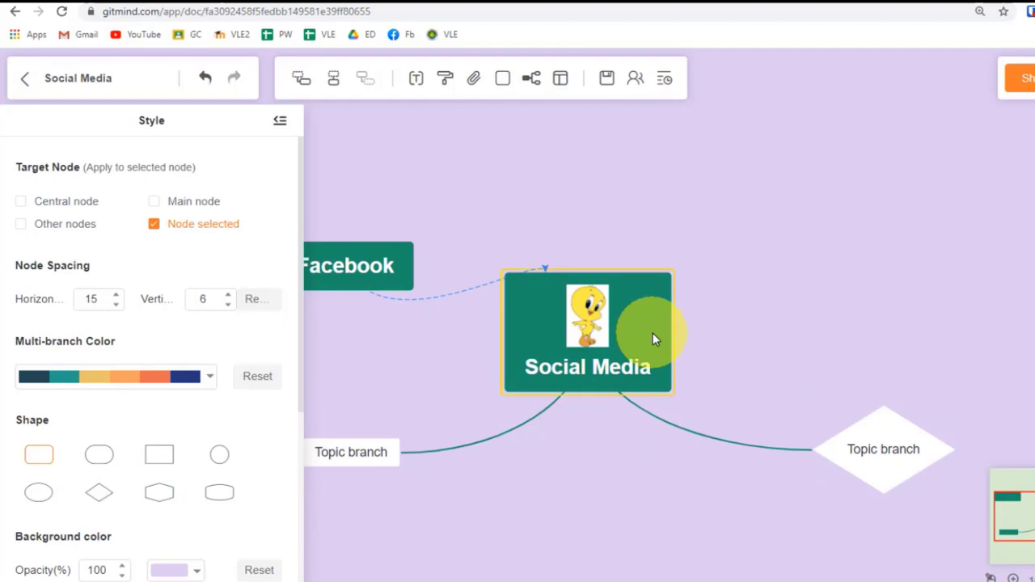
pyautogui.click(152, 501)
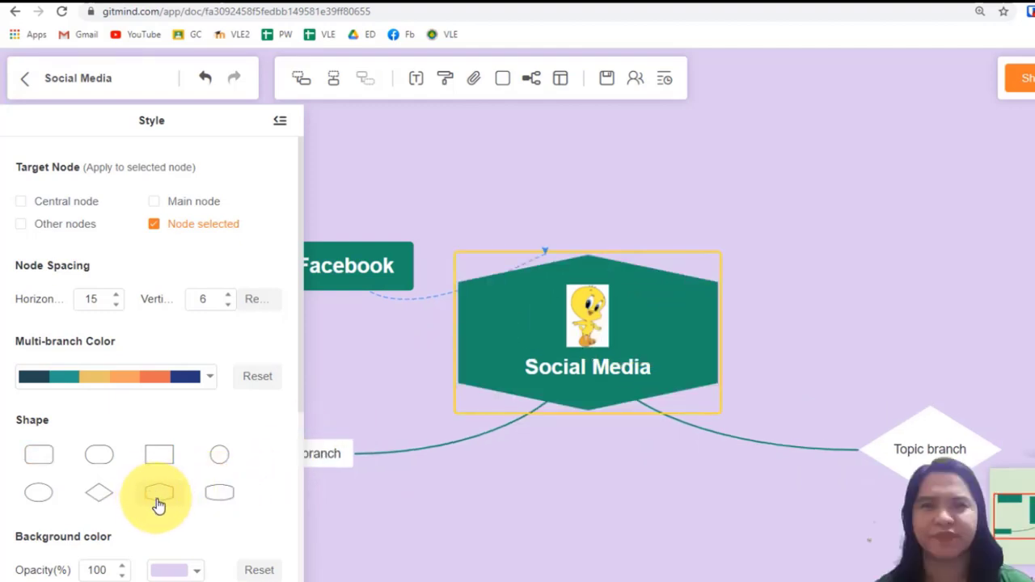
pyautogui.click(281, 121)
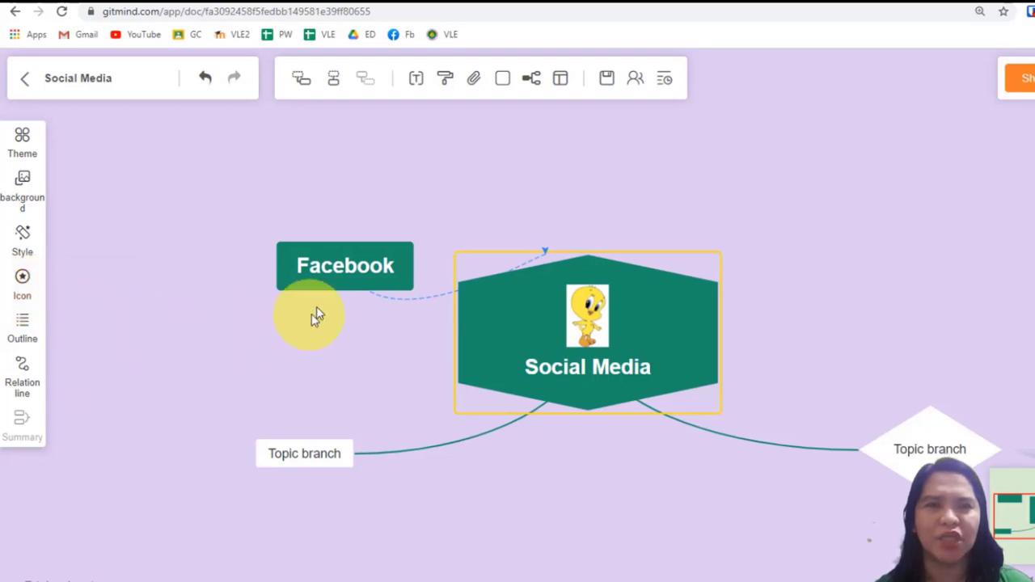
# Add Education-set icons to the central Social Media node and to the right topic branch.
pyautogui.click(322, 283)
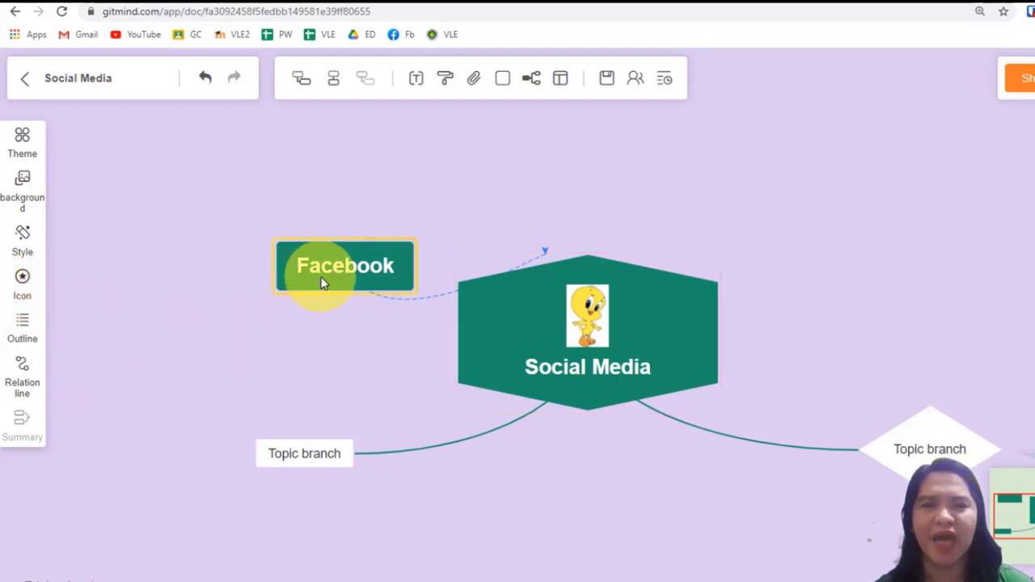
pyautogui.click(28, 298)
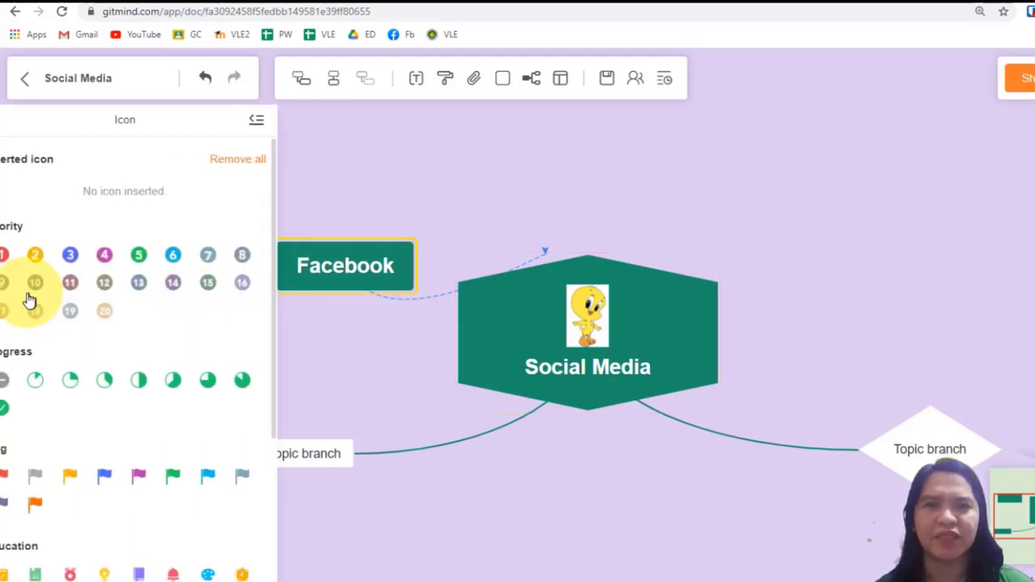
pyautogui.scroll(-2, 92, 434)
pyautogui.click(268, 417)
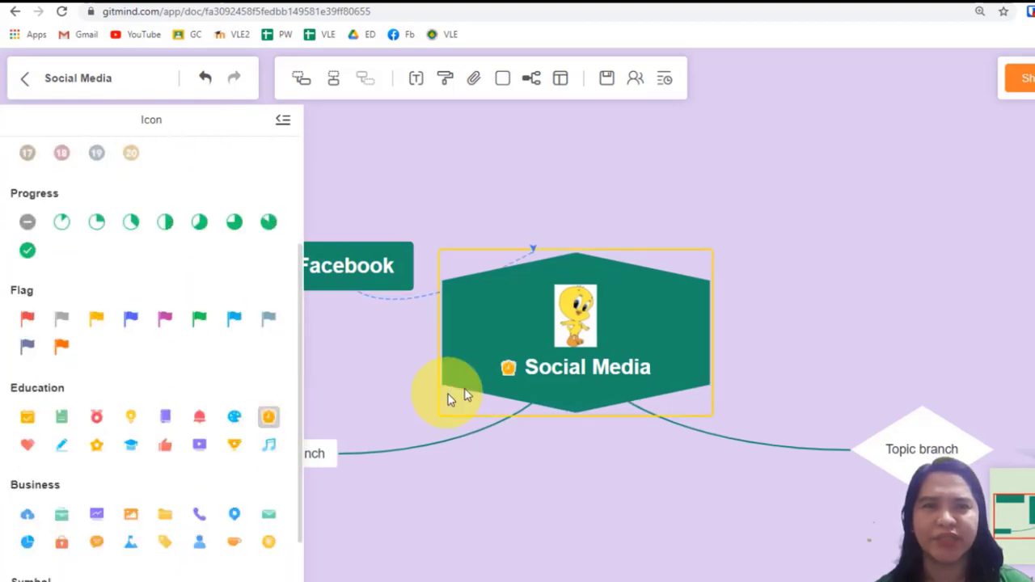
pyautogui.click(857, 444)
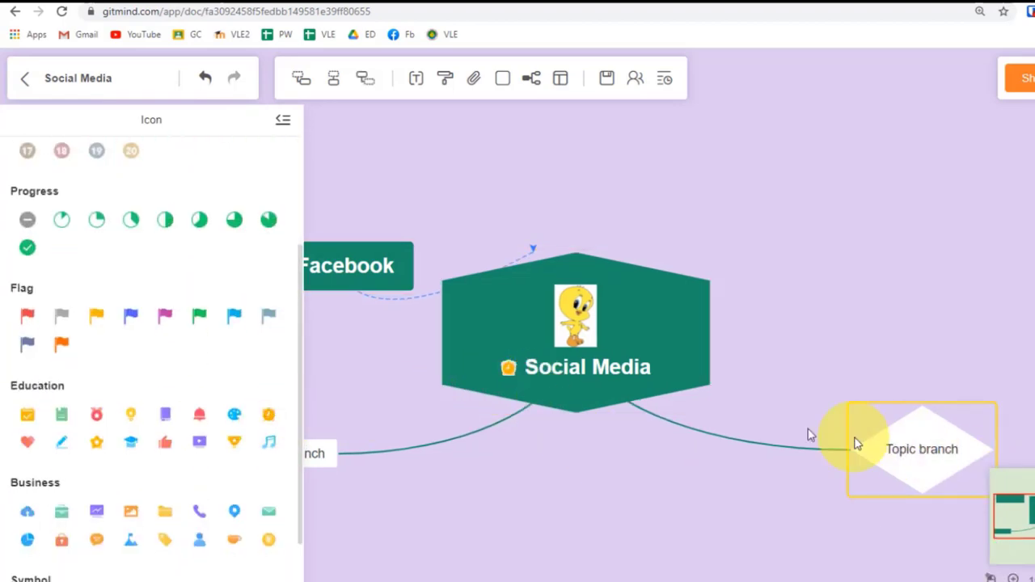
pyautogui.click(101, 419)
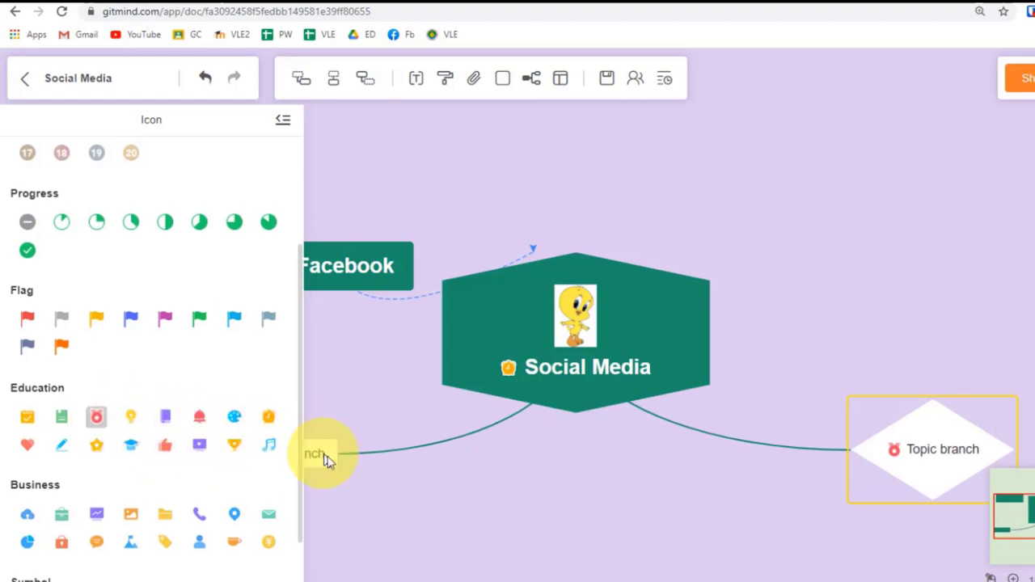
pyautogui.click(283, 119)
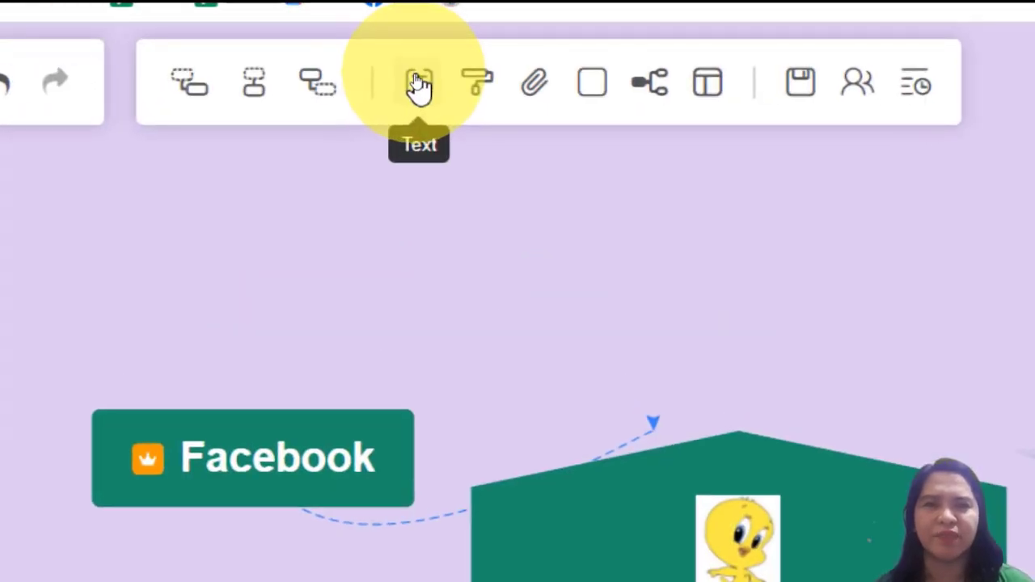
# Set the central node's text size to 26.
pyautogui.click(419, 85)
pyautogui.click(390, 180)
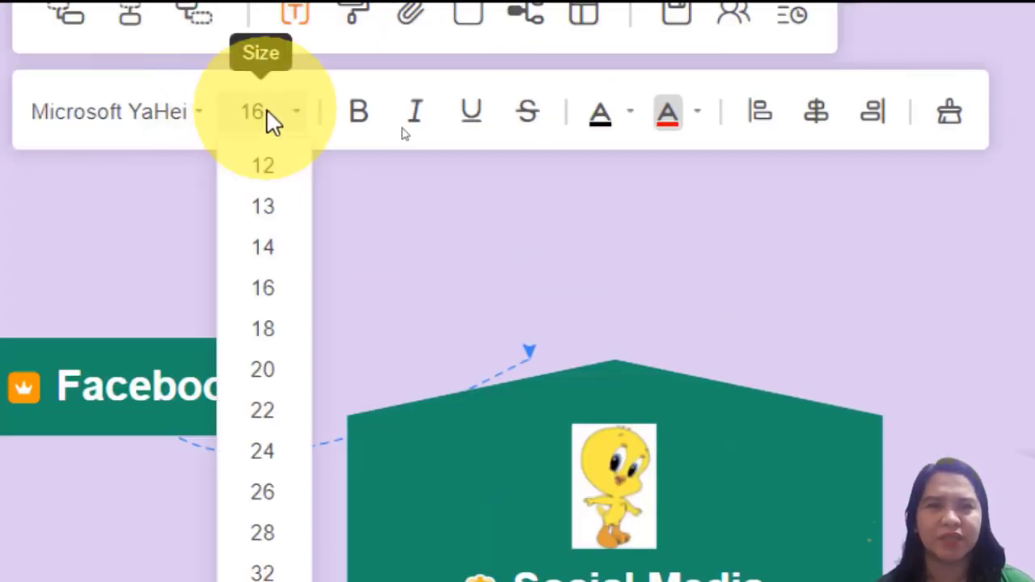
pyautogui.click(262, 491)
pyautogui.click(485, 578)
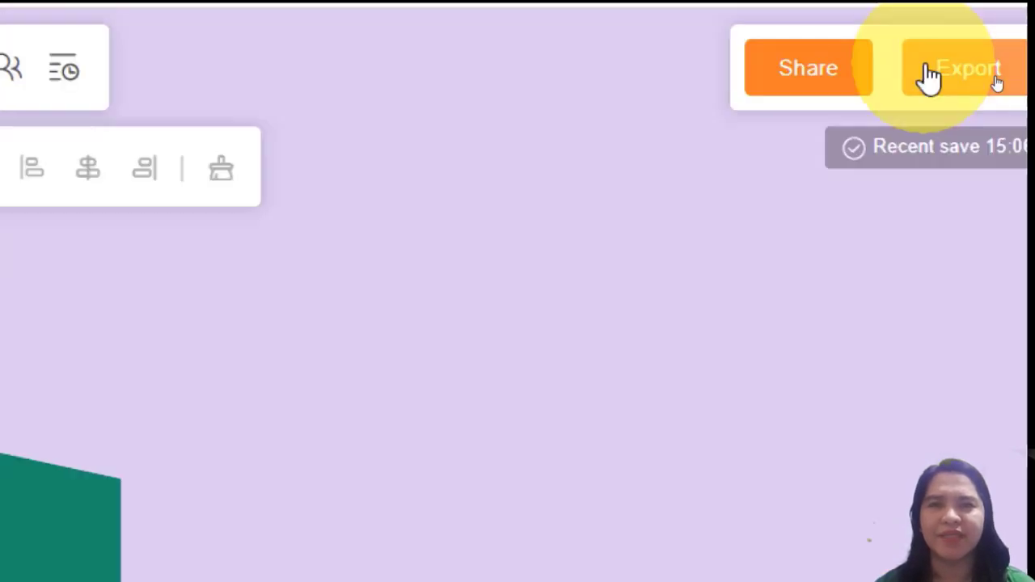
# Export the mind map as a JPG image file.
pyautogui.click(926, 73)
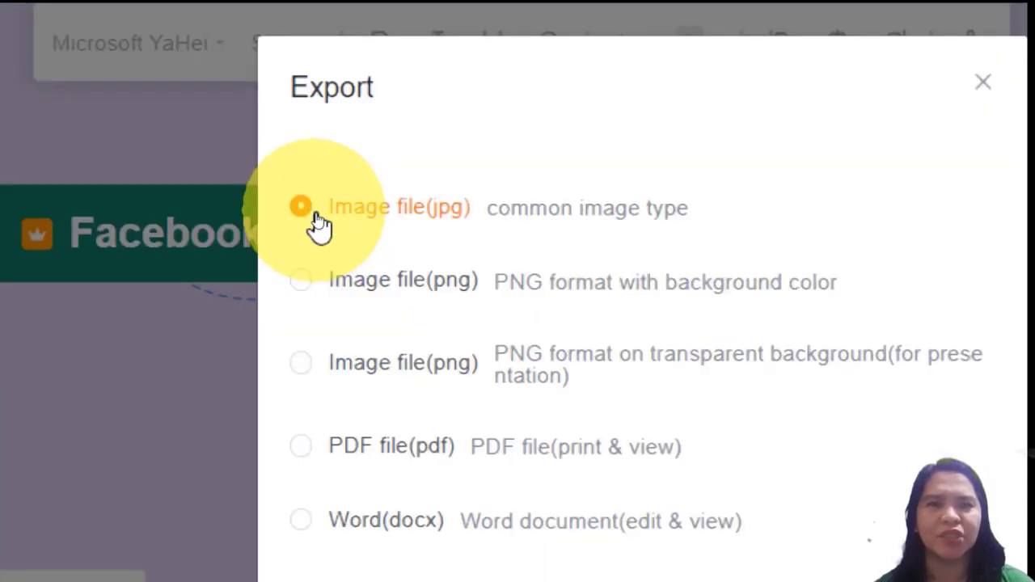
pyautogui.click(460, 505)
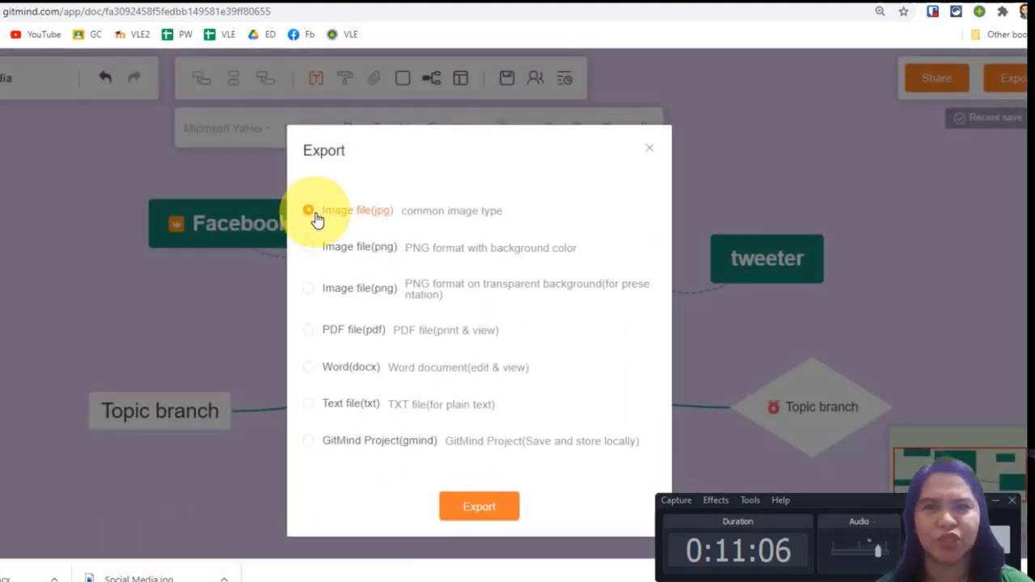
pyautogui.click(460, 506)
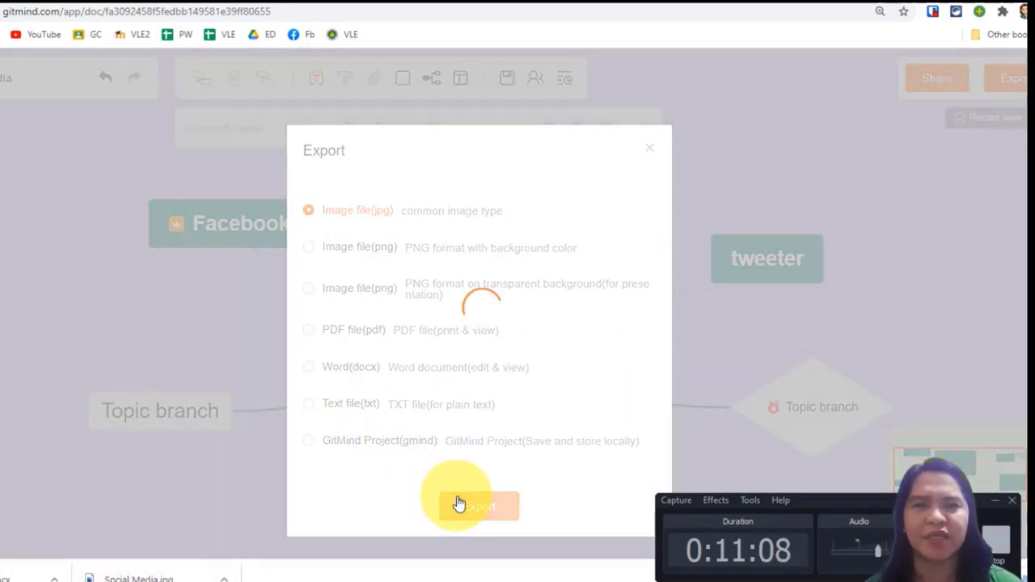
# Open the downloaded Social Media.jpg to review the exported image.
pyautogui.click(45, 574)
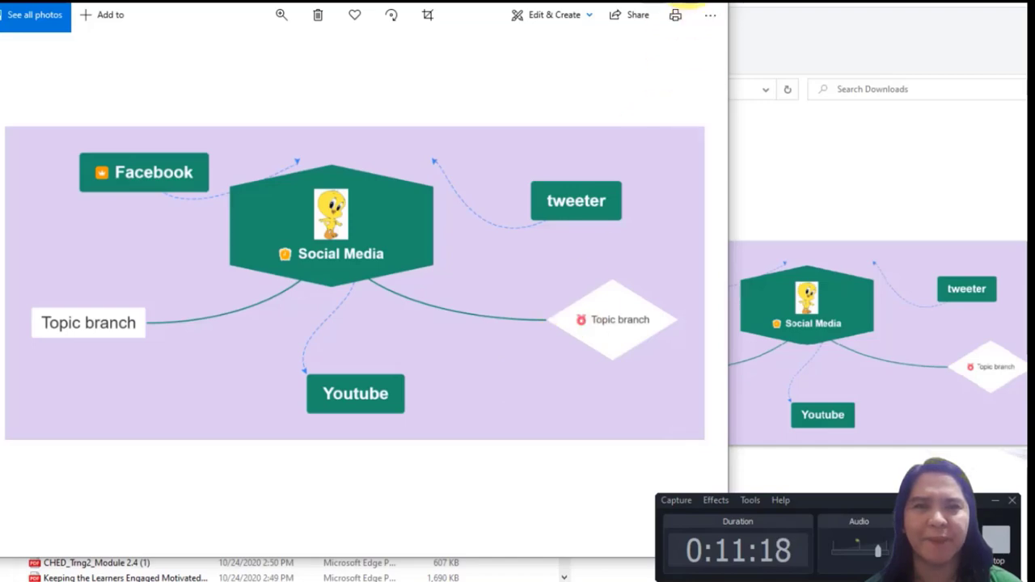
pyautogui.click(709, 6)
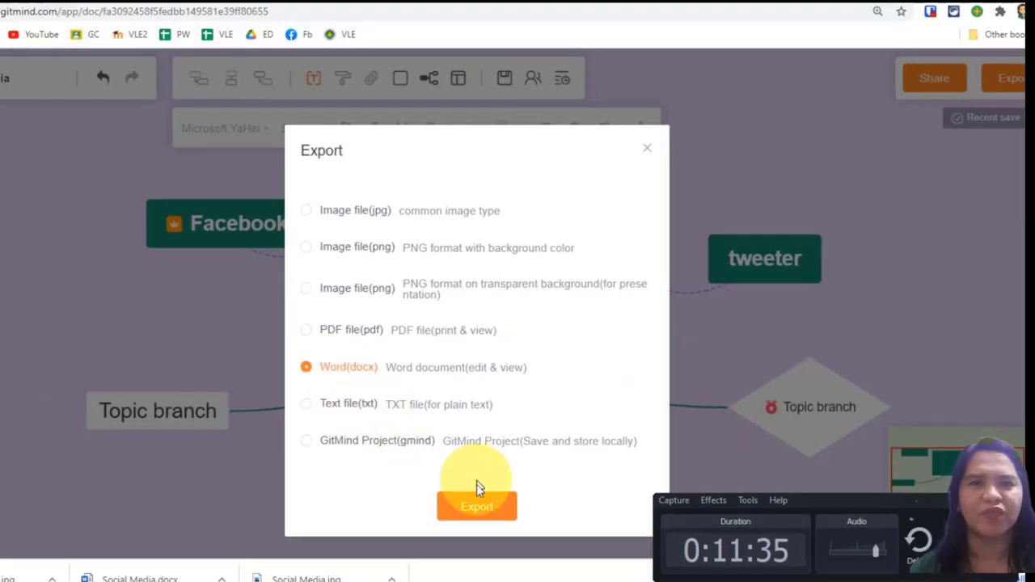
# Export the mind map as a Word (docx) document and open the download.
pyautogui.click(476, 507)
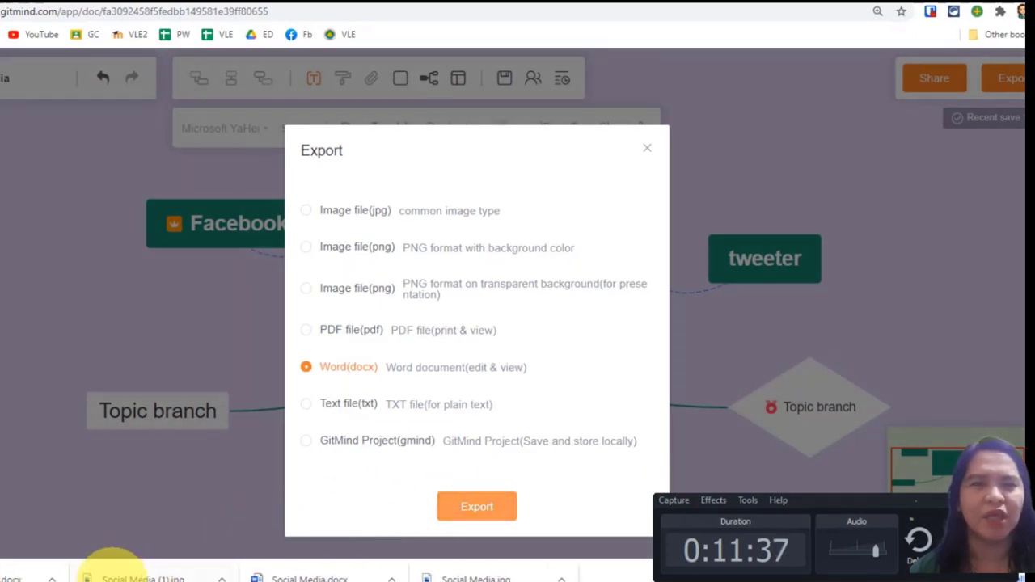
pyautogui.click(3, 571)
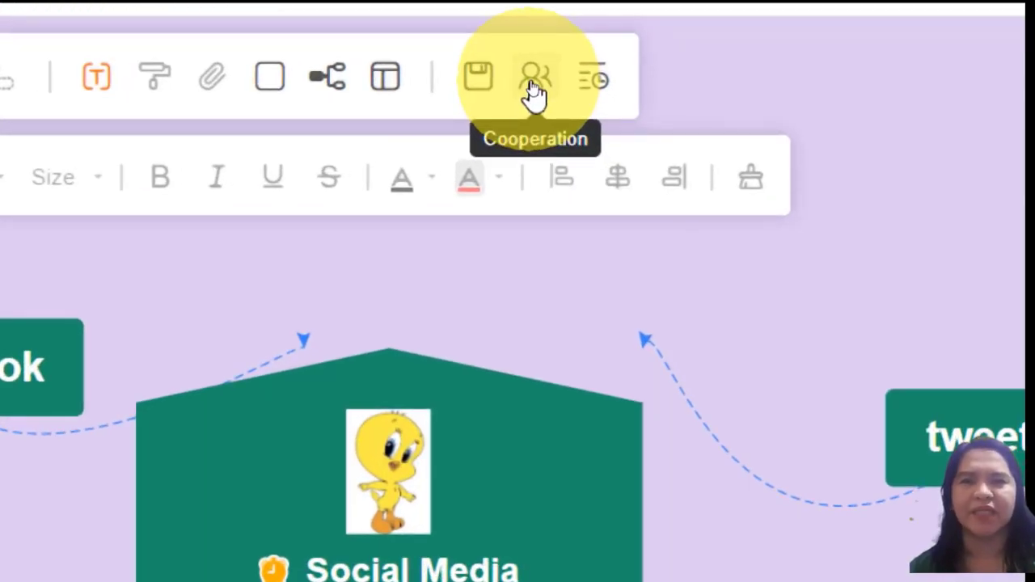
# Invite a collaborator to the map by entering the person's name in the member list.
pyautogui.click(534, 93)
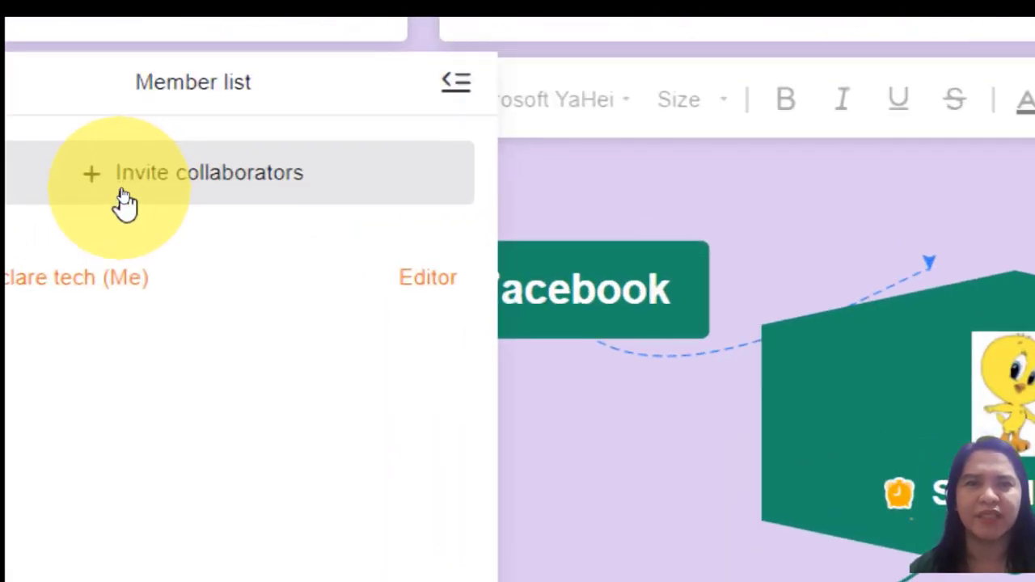
pyautogui.click(123, 194)
pyautogui.write('ching')
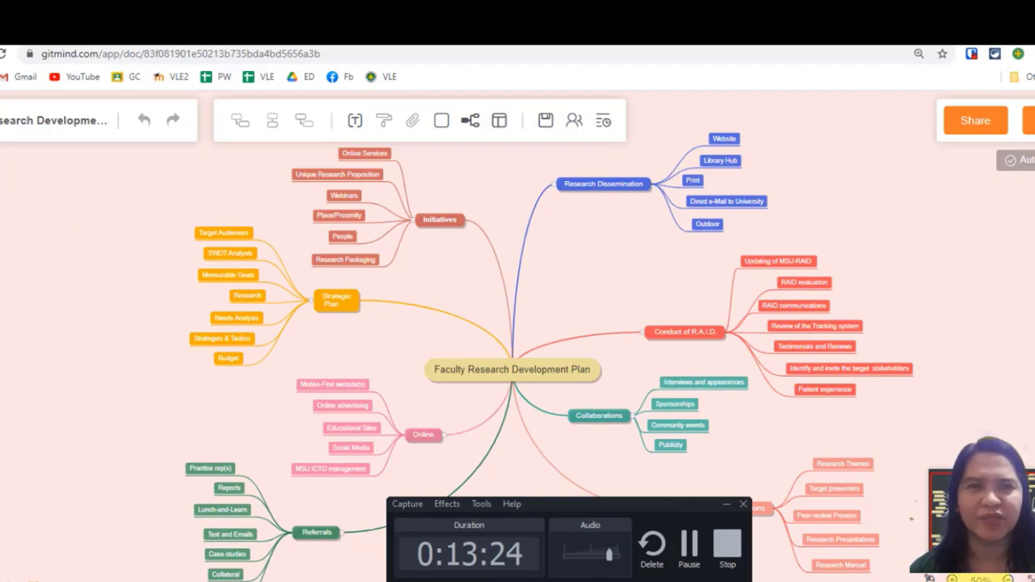
# Switch the Faculty Research Development Plan map to full-screen view.
pyautogui.click(1027, 580)
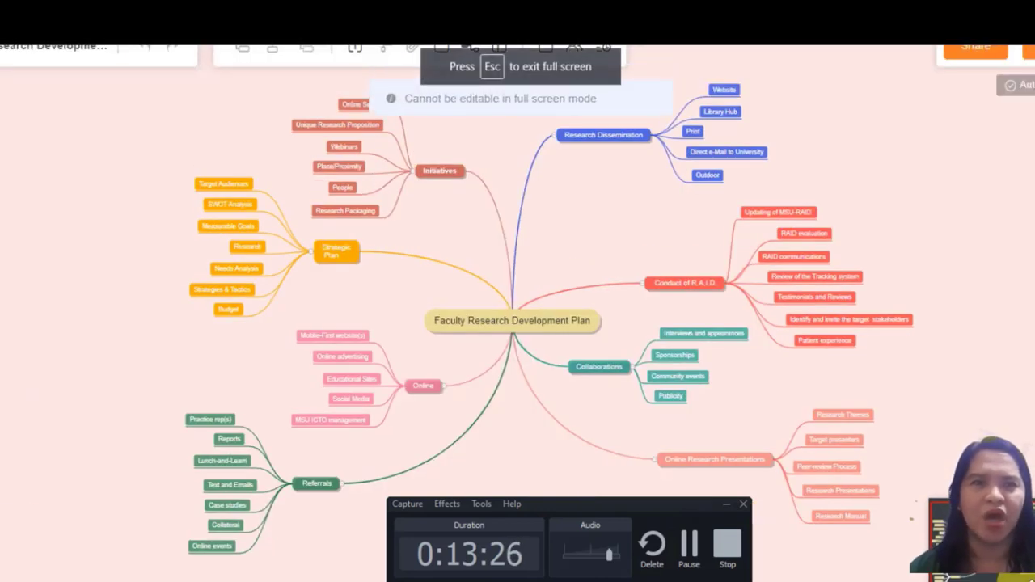